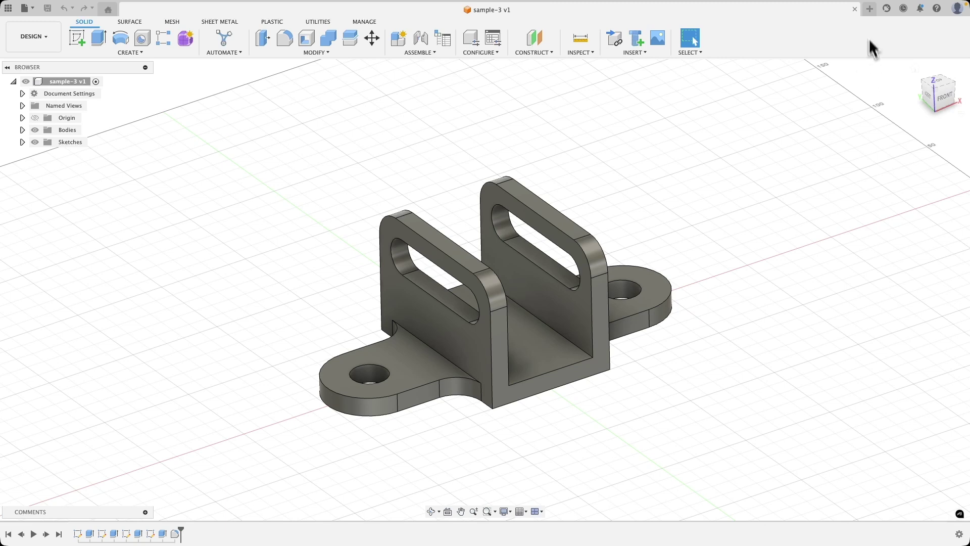
Create a new design and start a sketch on the horizontal XY plane.
left_click(869, 9)
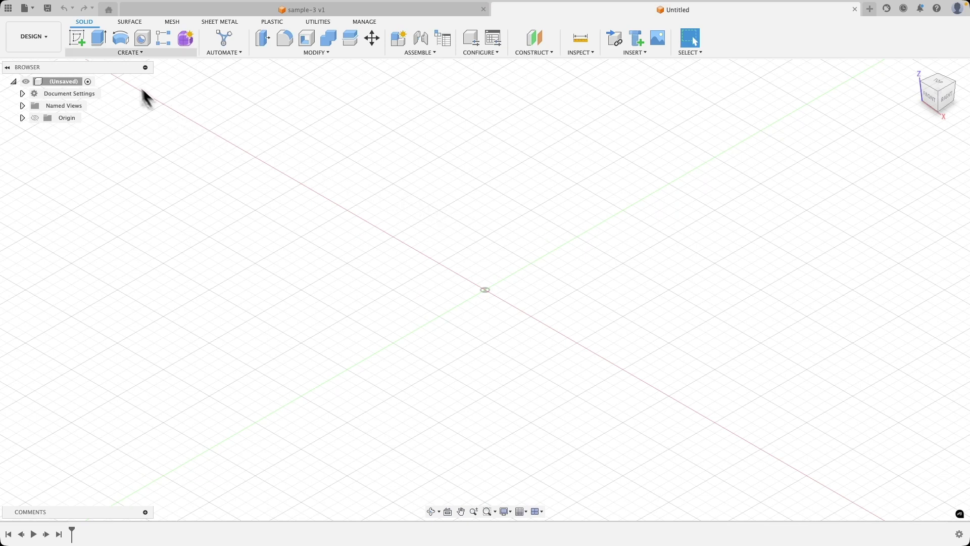
left_click(82, 43)
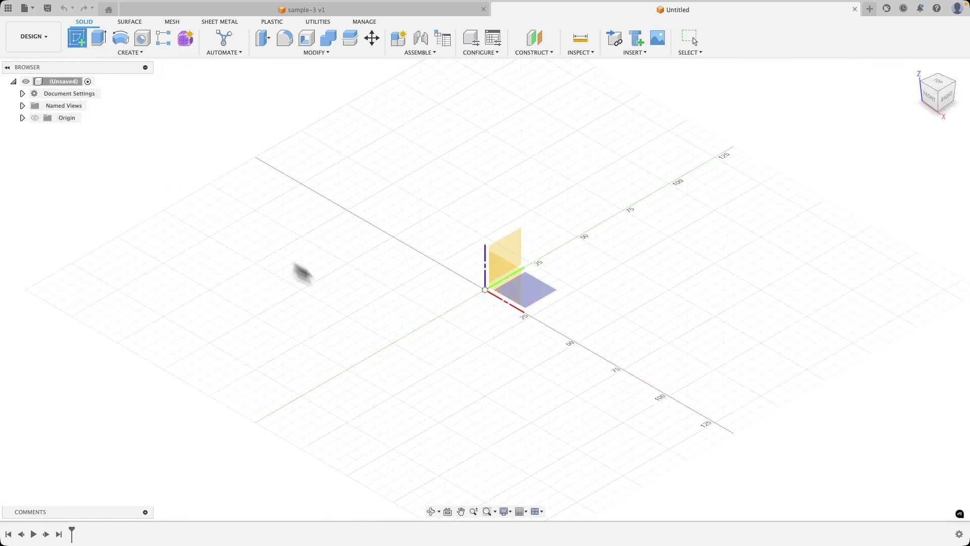
left_click(546, 303)
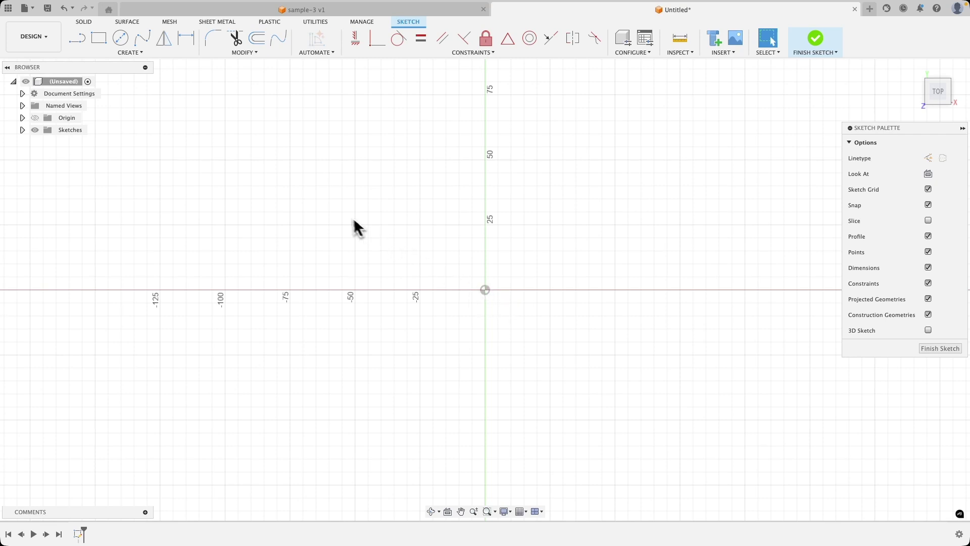
Draw a center rectangle at the origin, 100 mm tall and 70 mm wide.
left_click(141, 52)
mouse_move(130, 82)
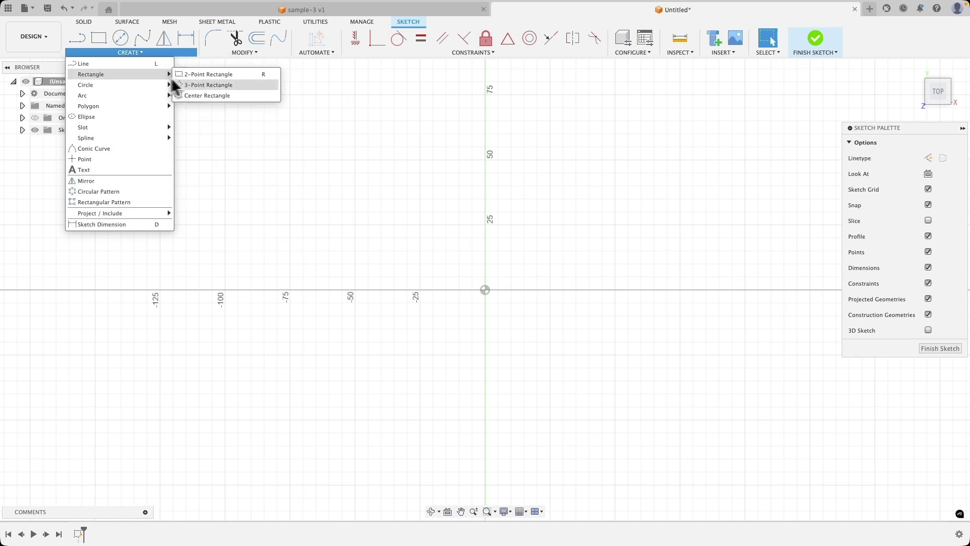
left_click(214, 100)
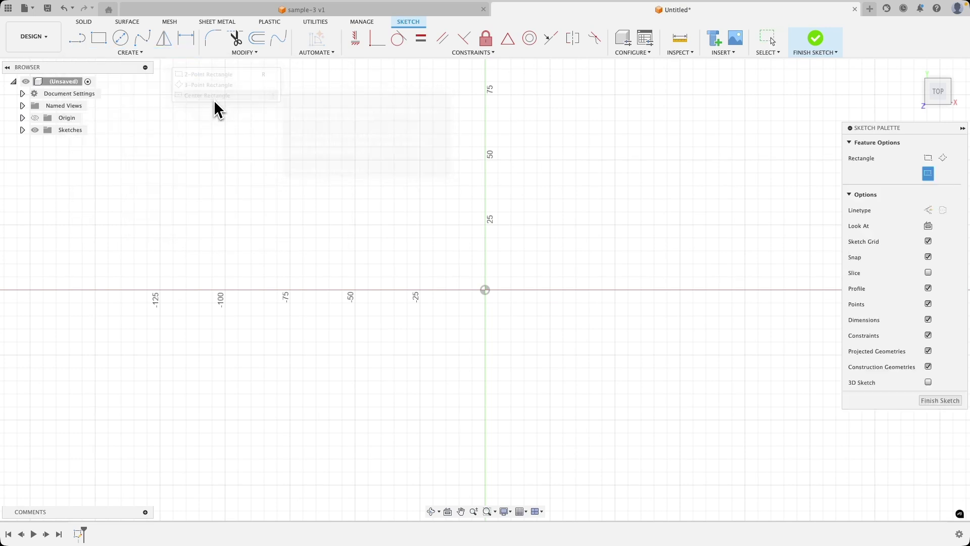
left_click(486, 294)
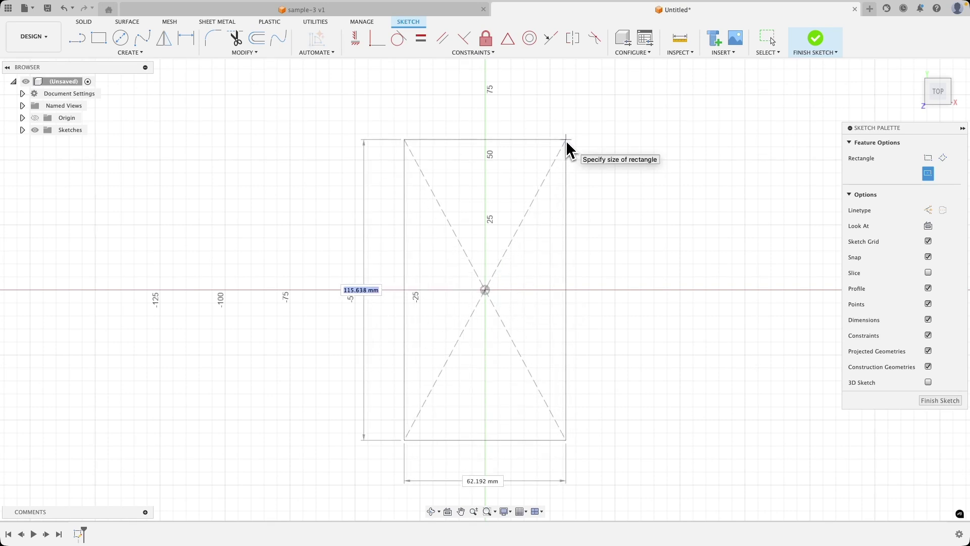
type("100")
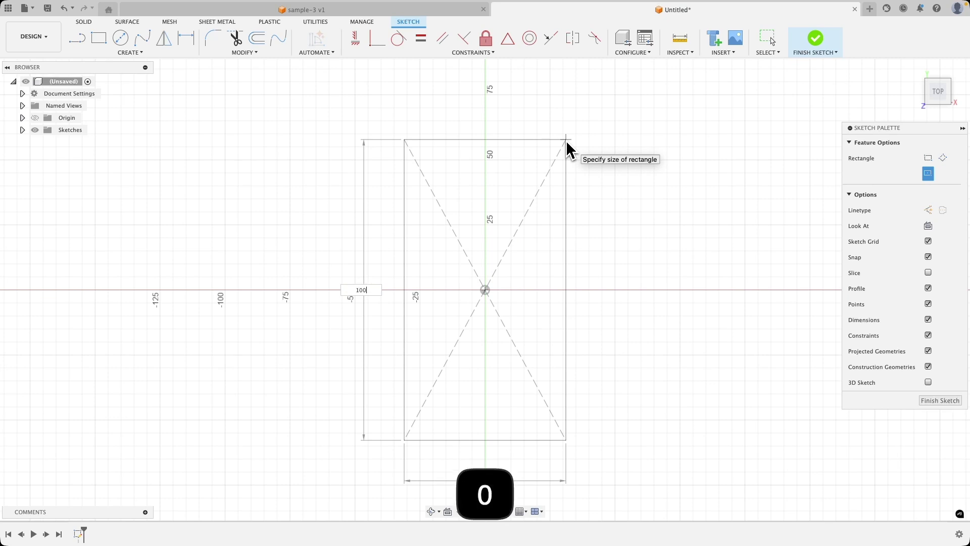
key("Tab")
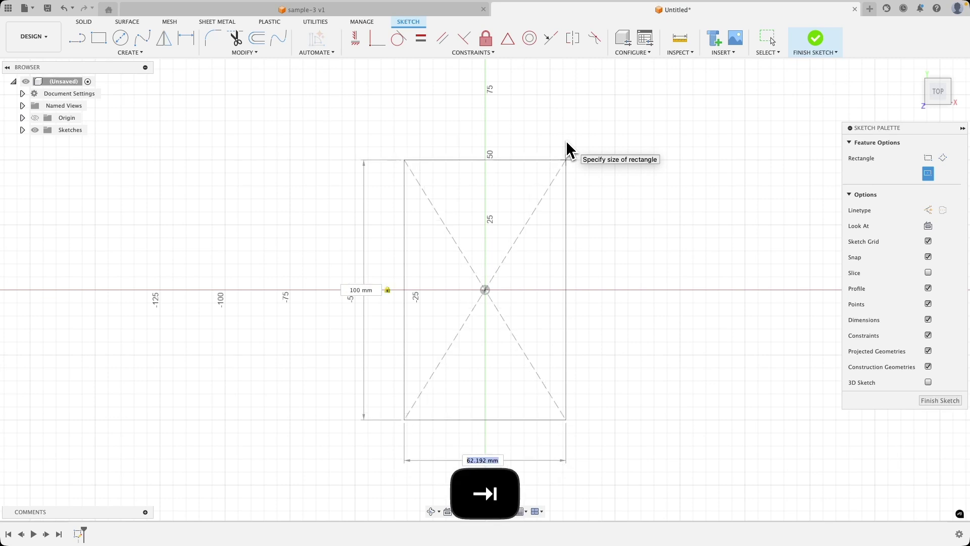
type("70")
key("Return")
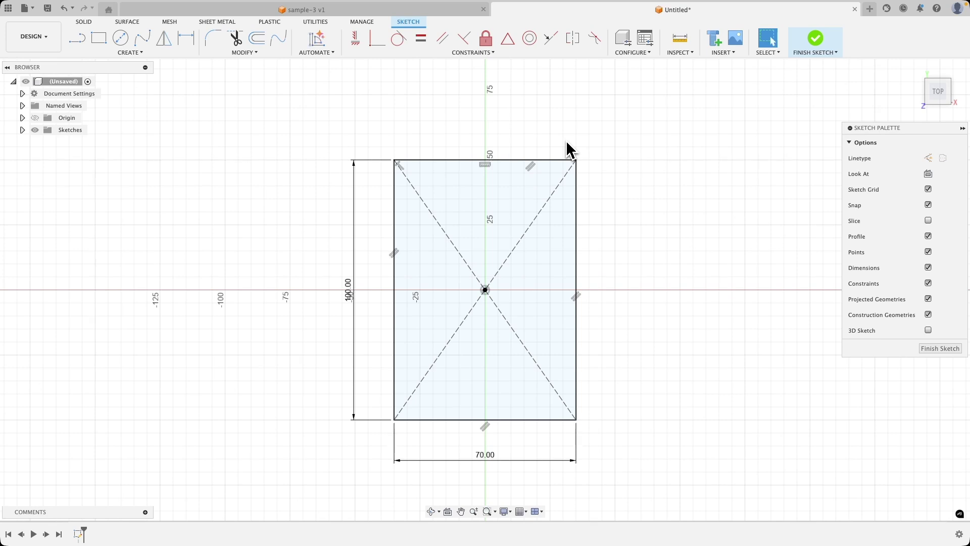
Sketch two concentric circles about 25 mm and 39 mm in diameter on the horizontal axis, well to the left of the rectangle.
scroll(526, 167, "up", 1)
scroll(526, 167, "down", 2)
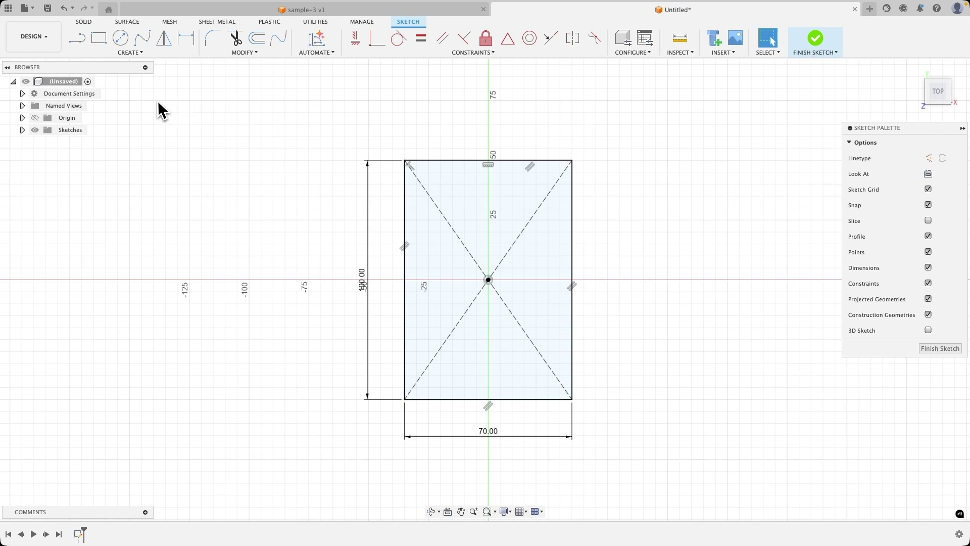
left_click(121, 38)
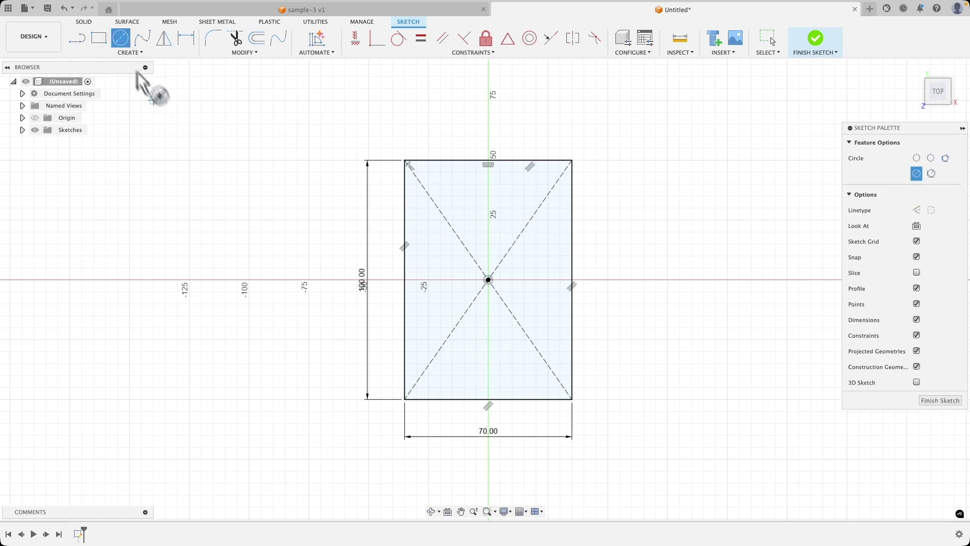
left_click(219, 279)
left_click(248, 317)
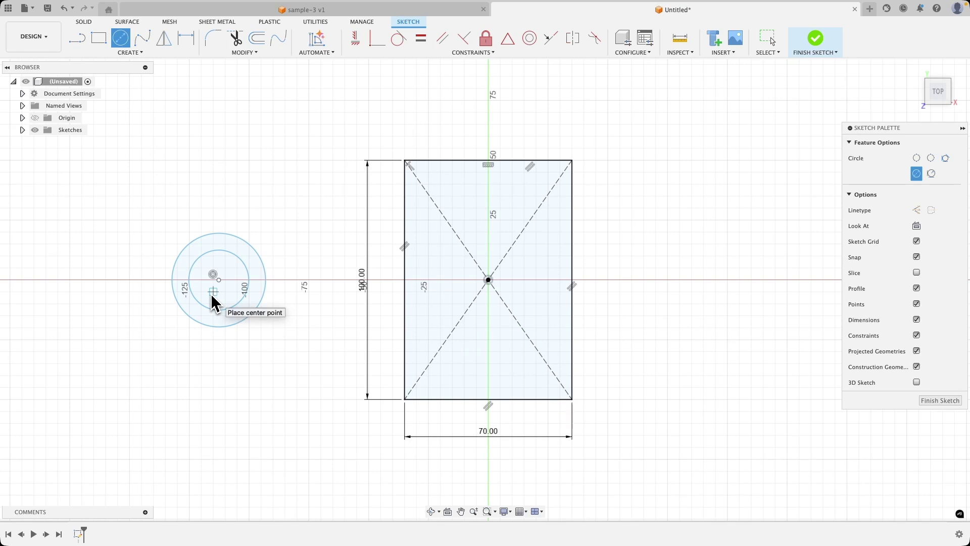
key("Escape")
Shift the concentric circles slightly up and right, and align their center horizontally with the rectangle's center using a Horizontal/Vertical constraint.
mouse_move(219, 282)
left_mouse_down()
mouse_move(218, 258)
mouse_move(227, 269)
left_mouse_up()
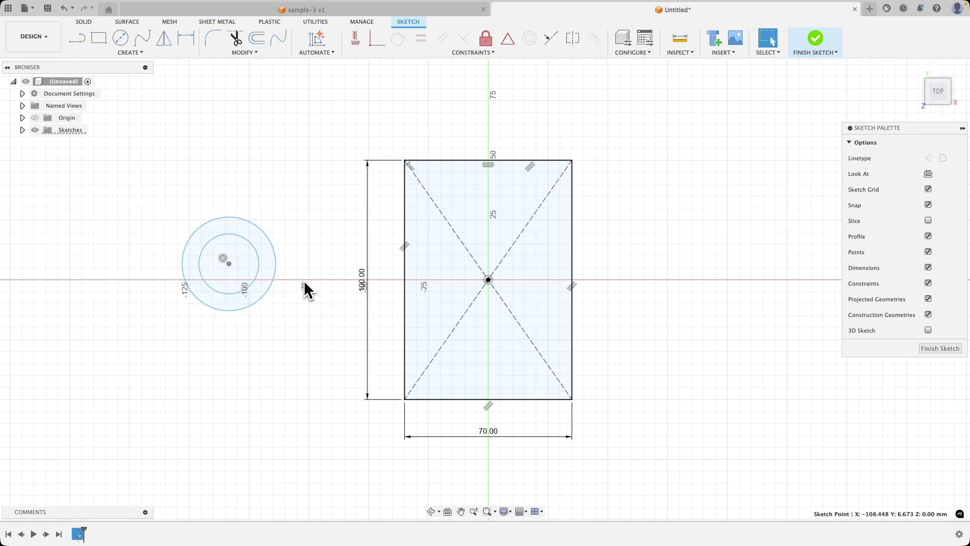
left_click(229, 265)
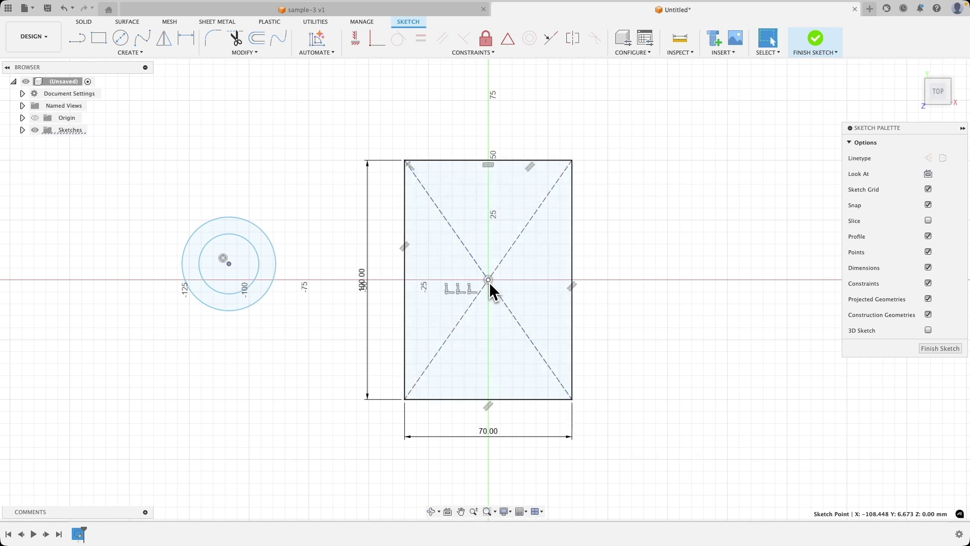
left_click(310, 163)
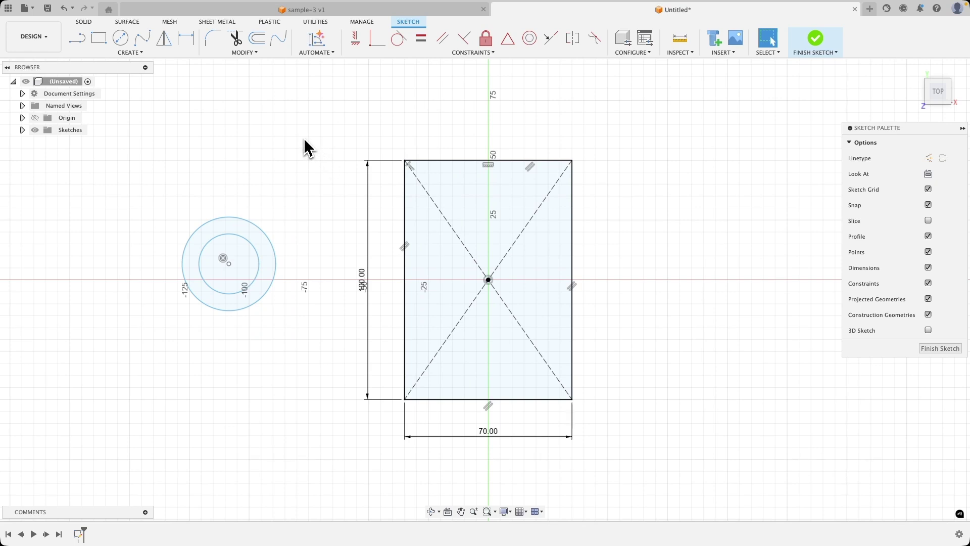
left_click(355, 38)
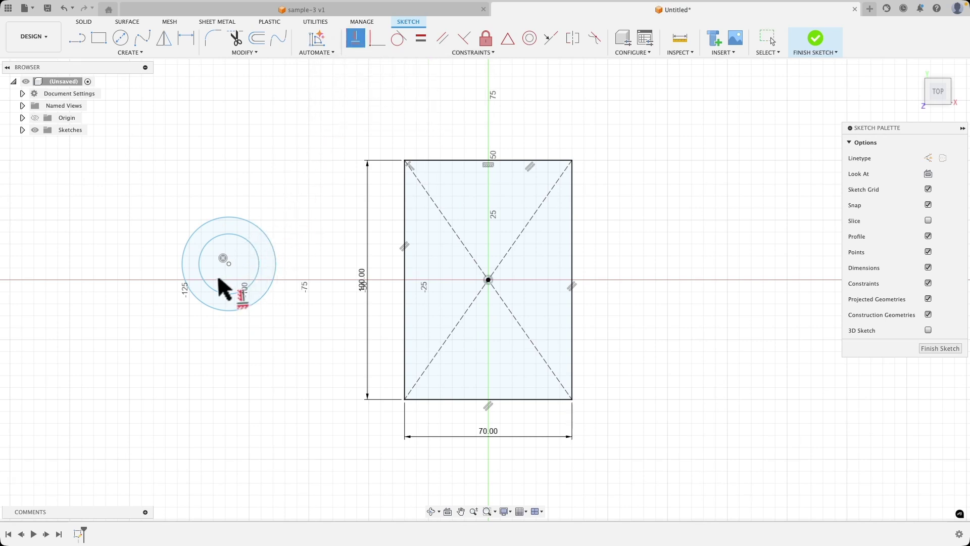
left_click(228, 263)
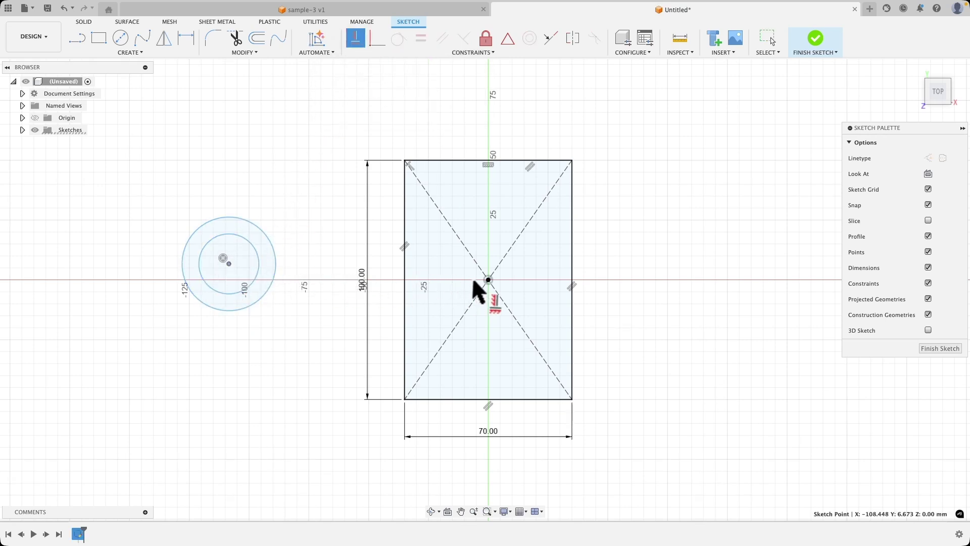
left_click(487, 278)
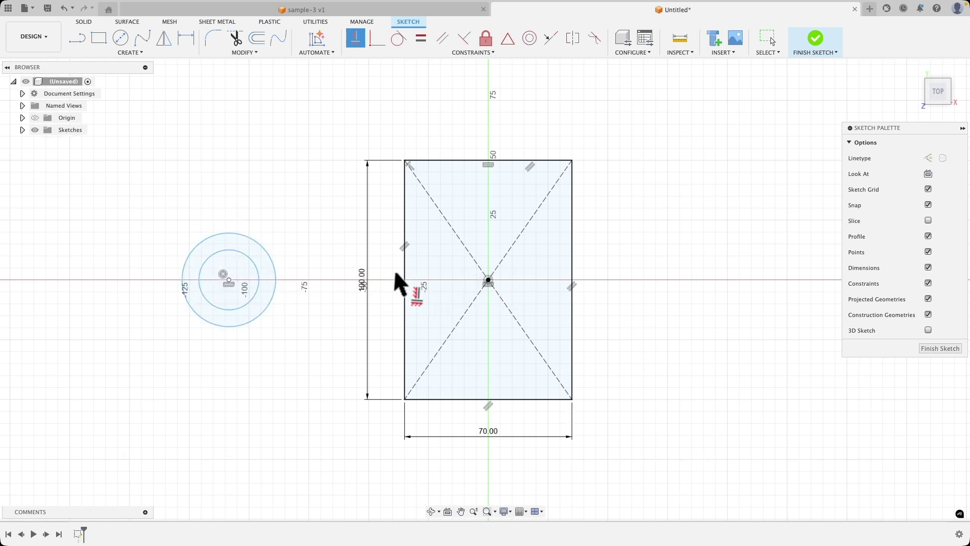
key("Escape")
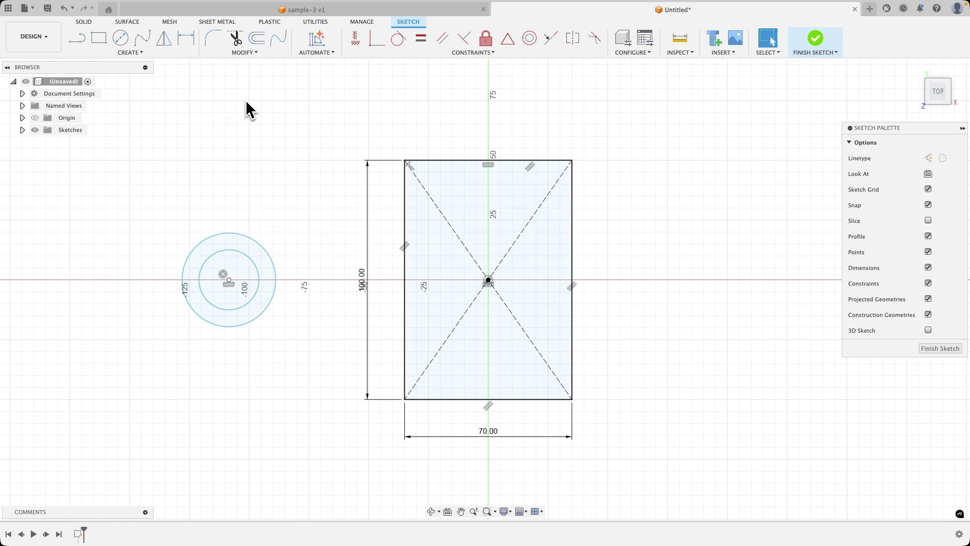
Dimension the inner circle's diameter as 20 mm.
left_click(189, 43)
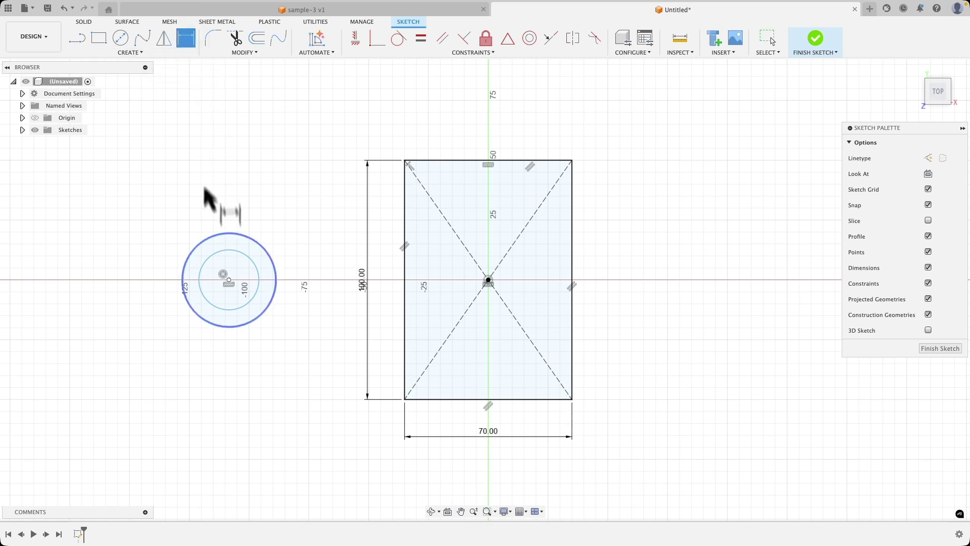
left_click(232, 251)
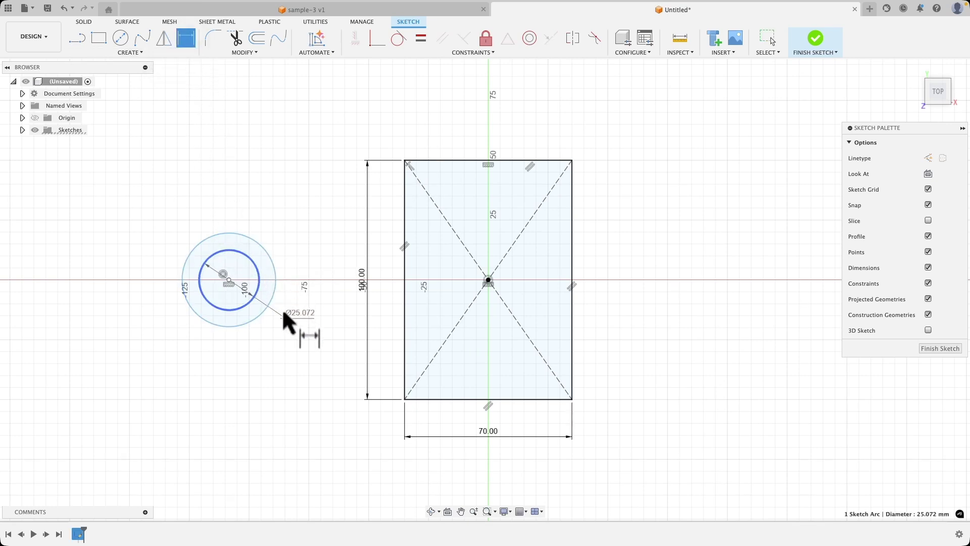
left_click(284, 327)
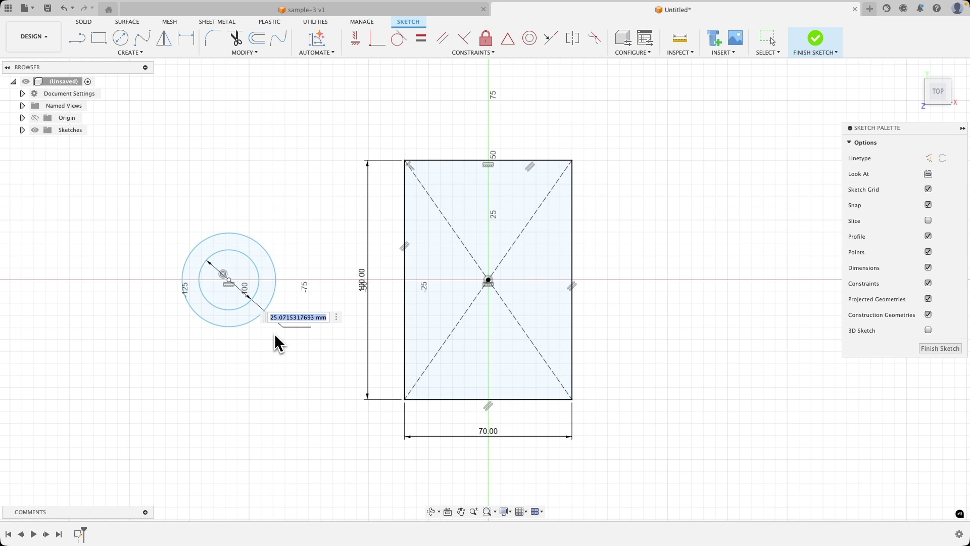
type("20")
key("Return")
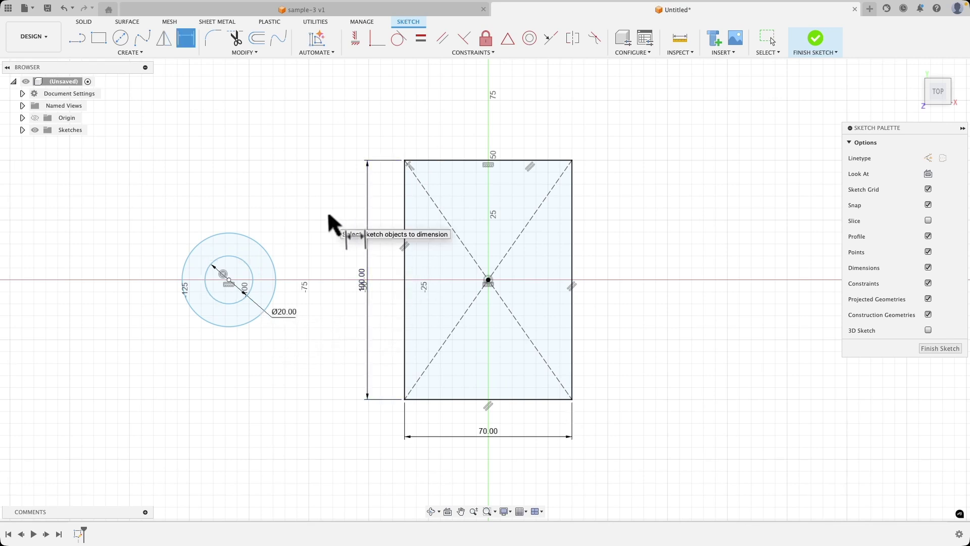
Dimension the outer circle's diameter as 50 mm.
left_click(233, 236)
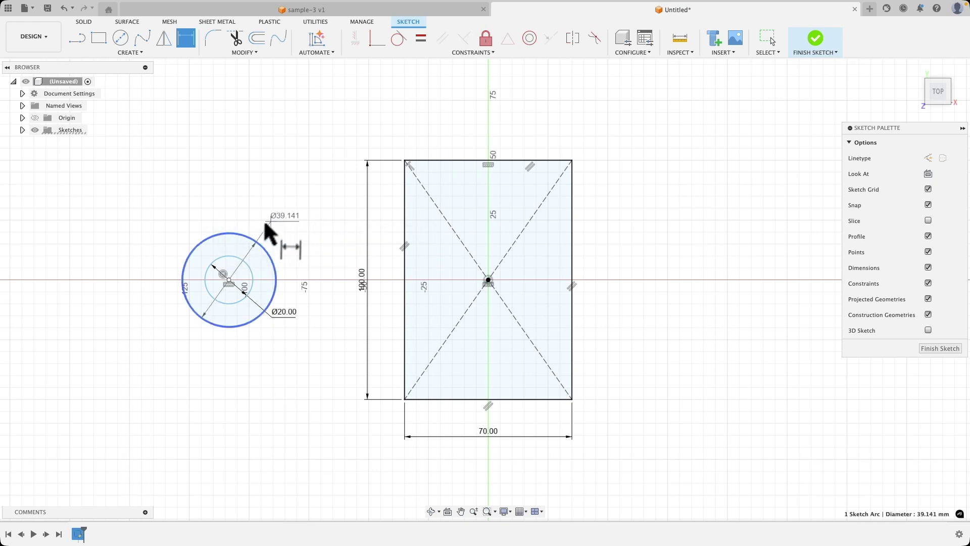
left_click(296, 225)
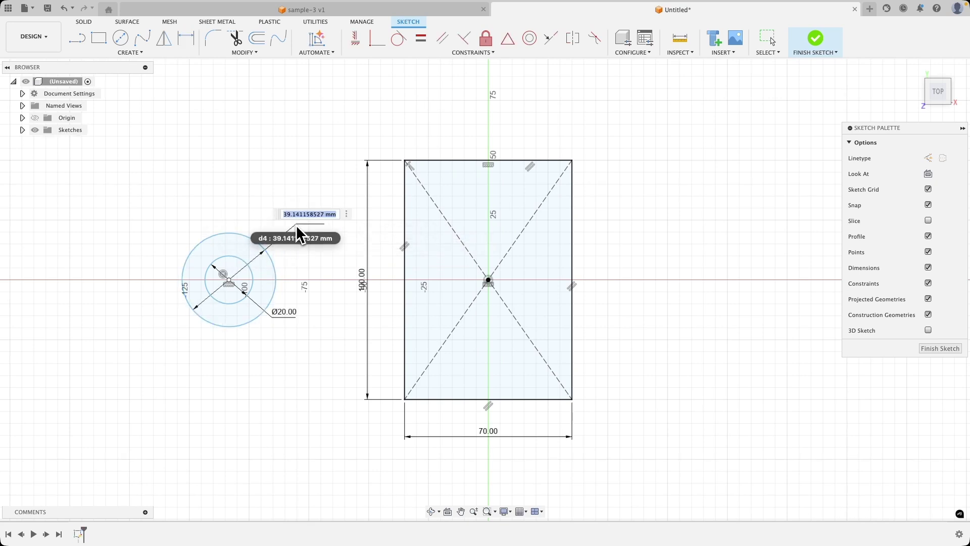
type("50")
key("Return")
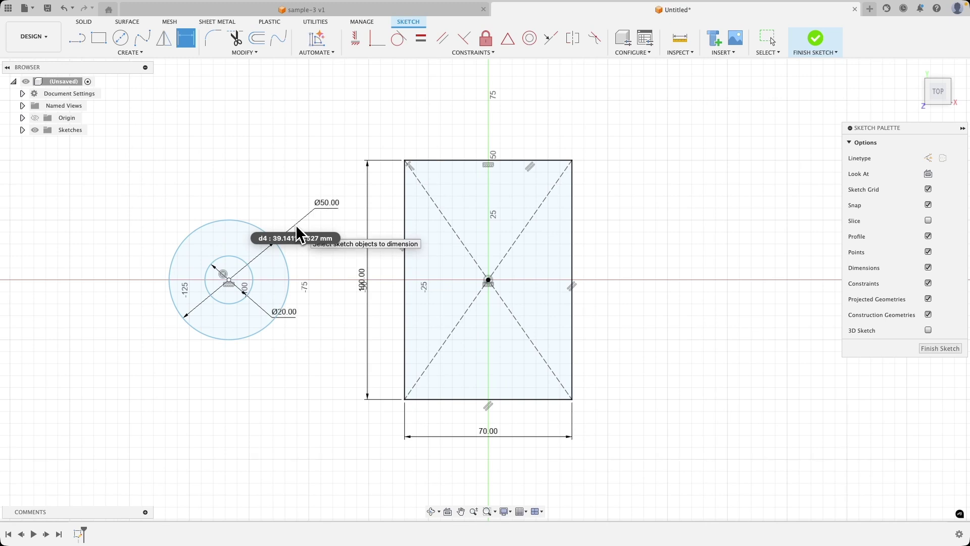
key("Escape")
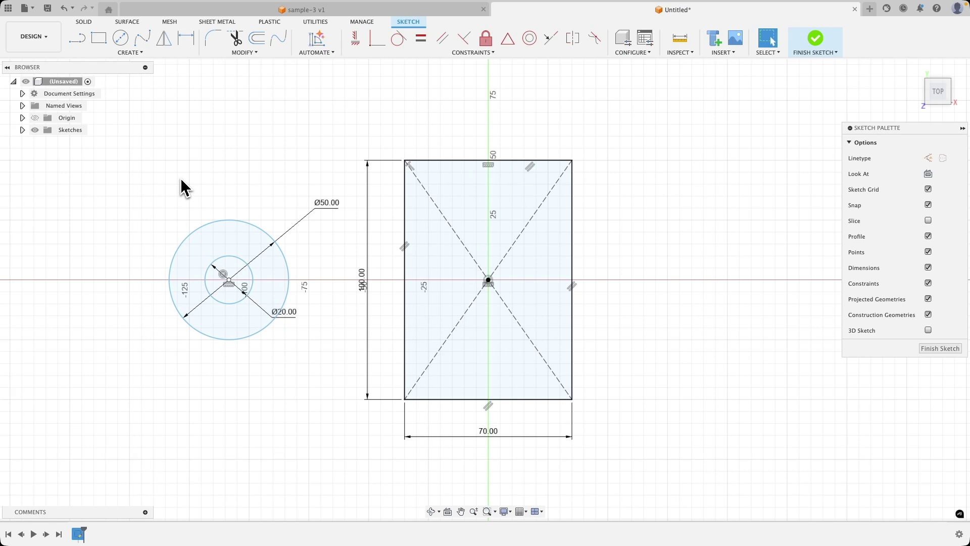
Draw a vertical line from the midpoint of the rectangle's upper edge to the midpoint of its lower edge.
key("l")
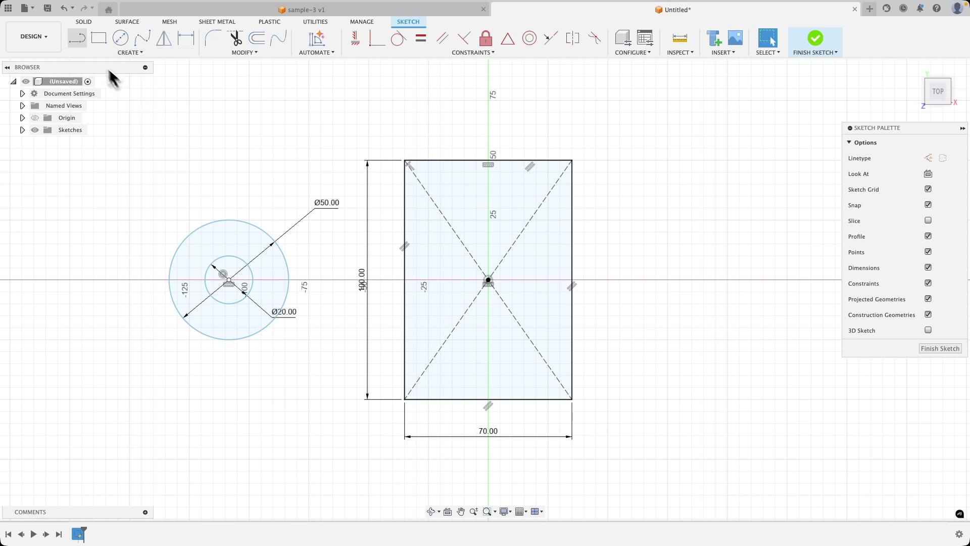
left_click(81, 44)
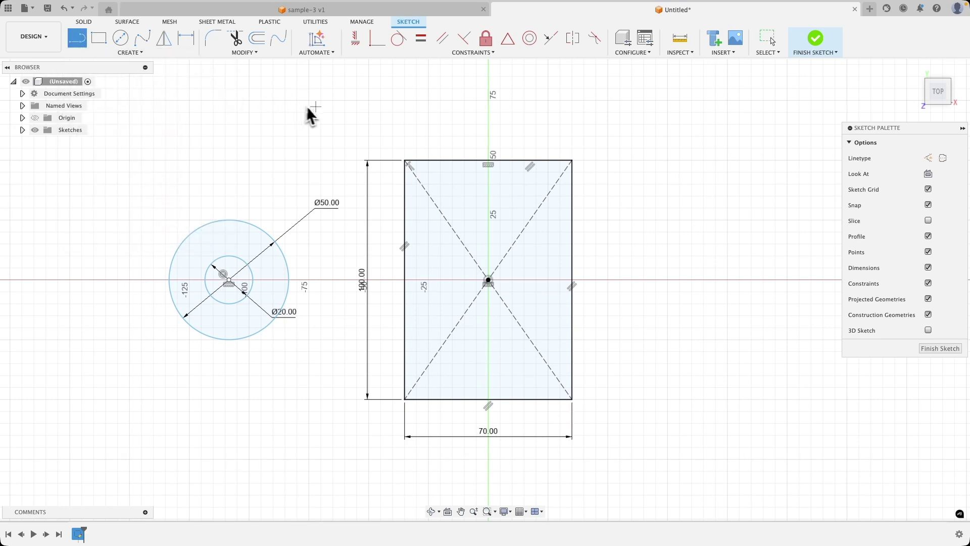
left_click(488, 162)
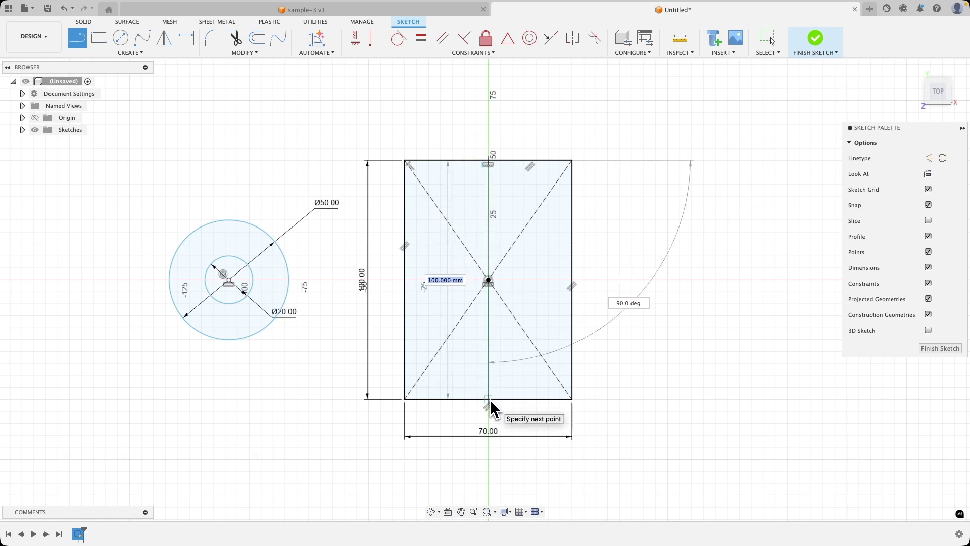
left_click(489, 399)
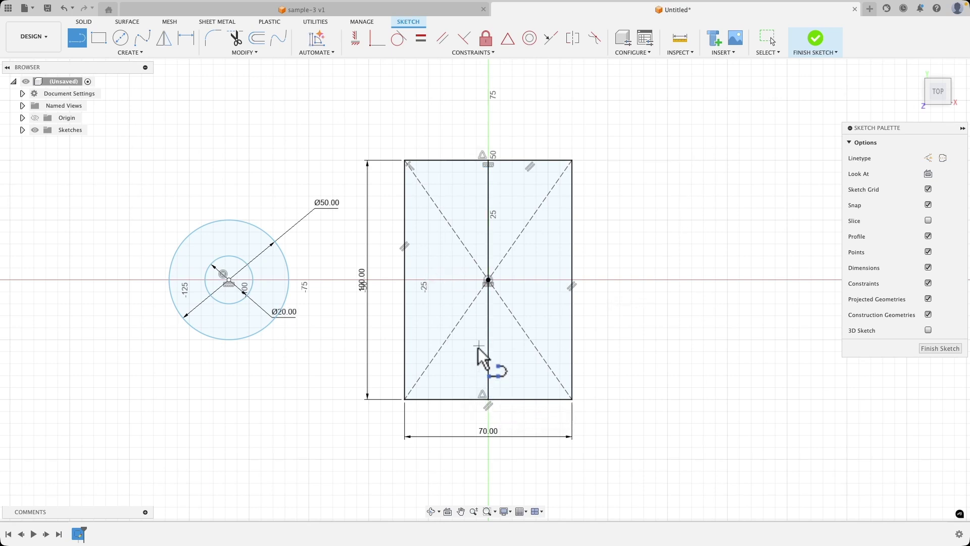
key("Escape")
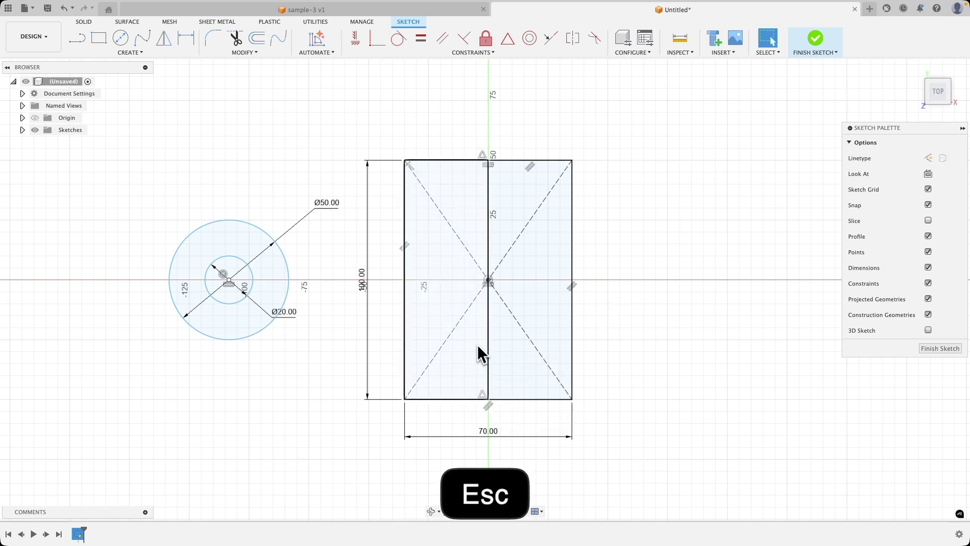
Convert the rectangle's vertical center line to a construction line.
left_click(492, 204)
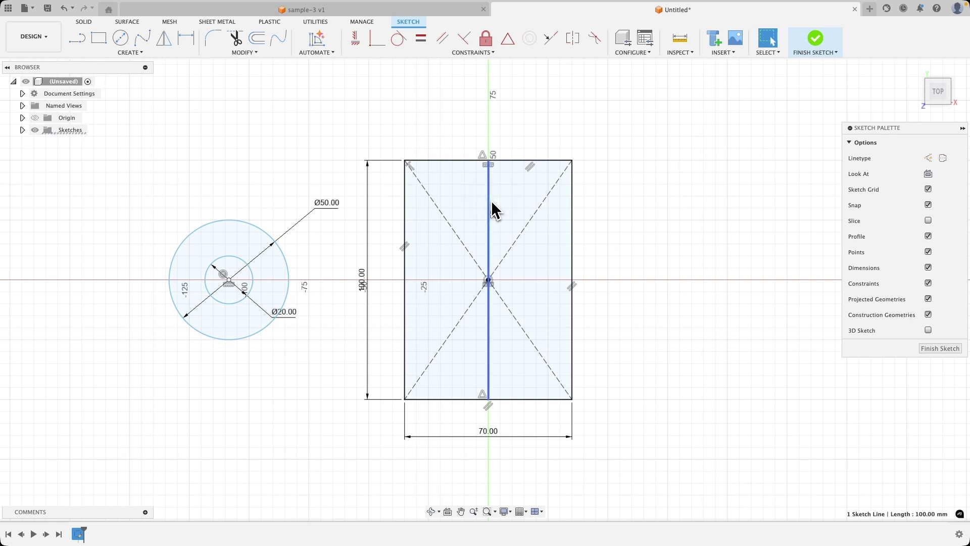
left_click(927, 159)
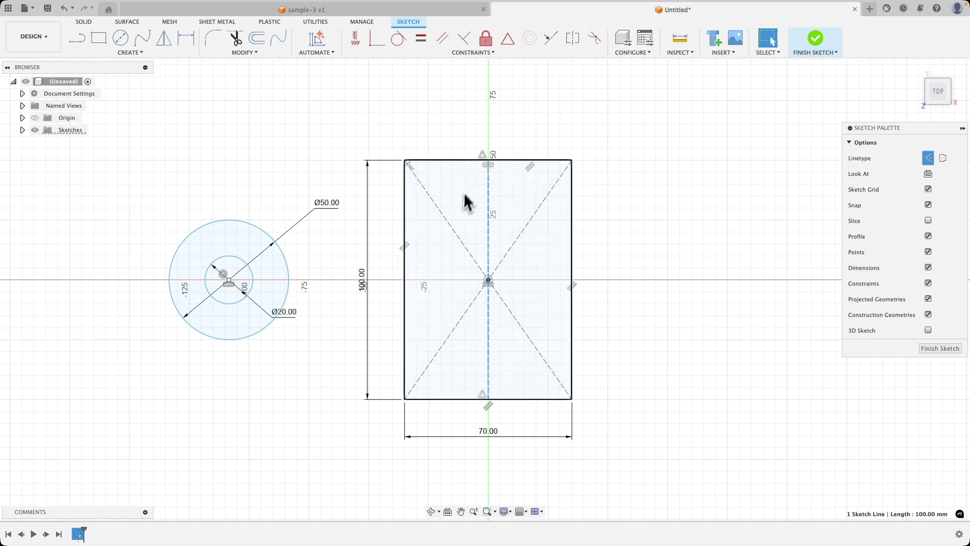
left_click(311, 132)
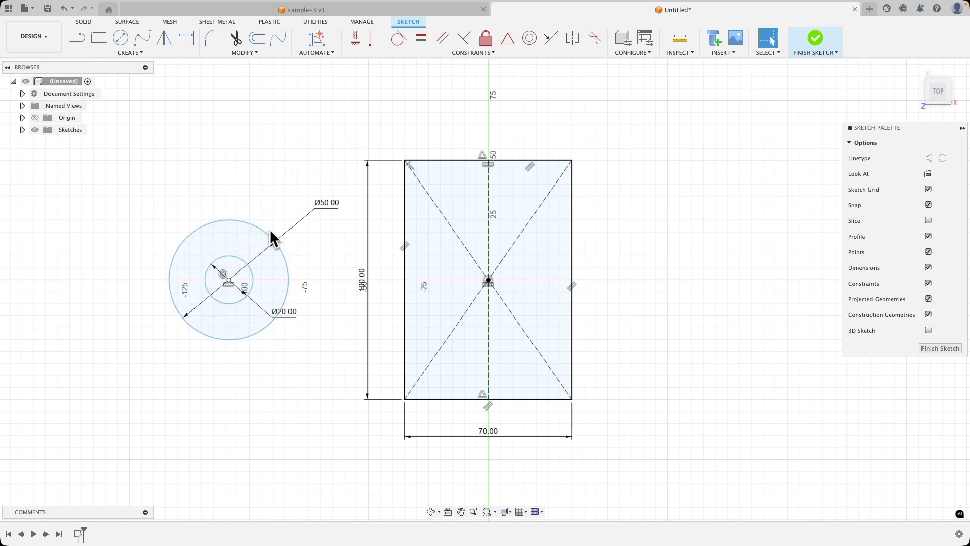
Mirror both concentric circles across the rectangle's vertical construction line.
left_click(196, 239)
left_click(218, 259)
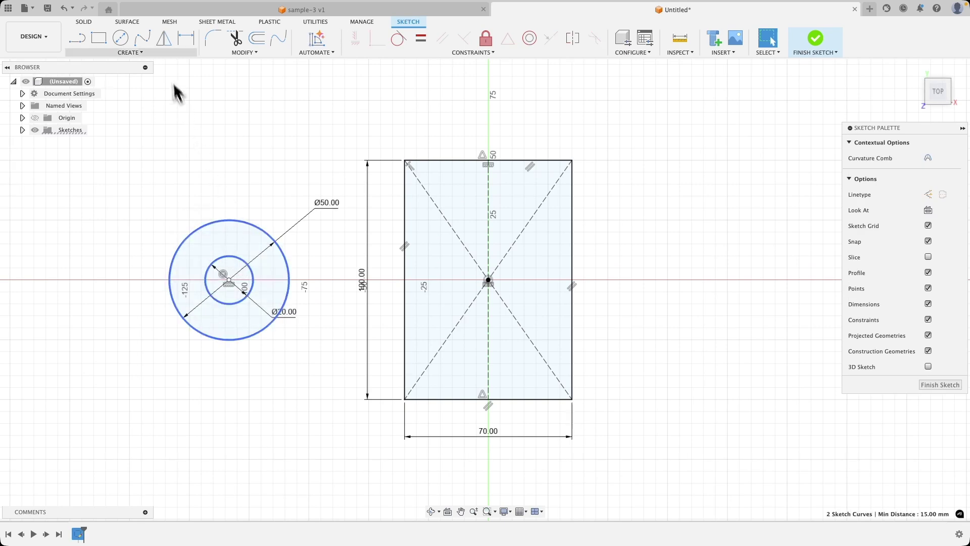
left_click(168, 55)
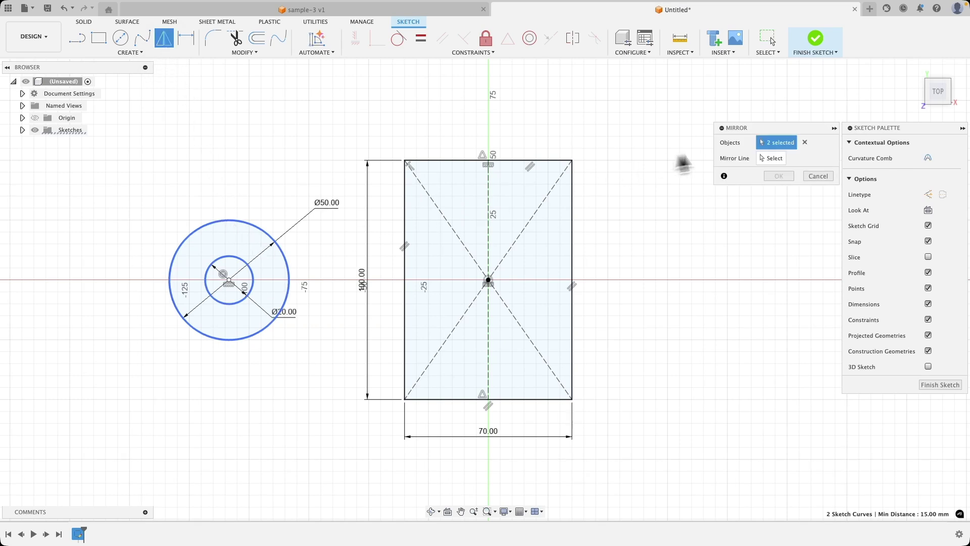
left_click(773, 161)
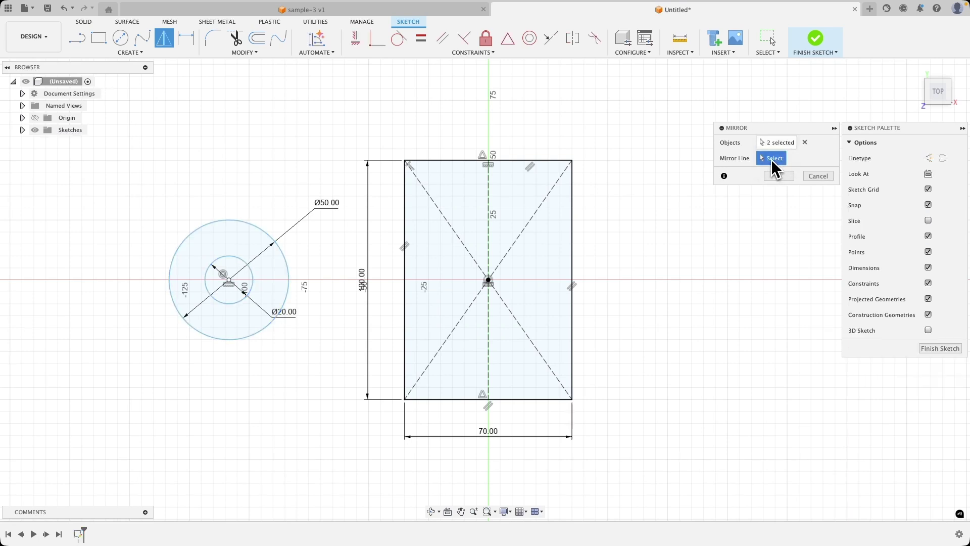
left_click(489, 195)
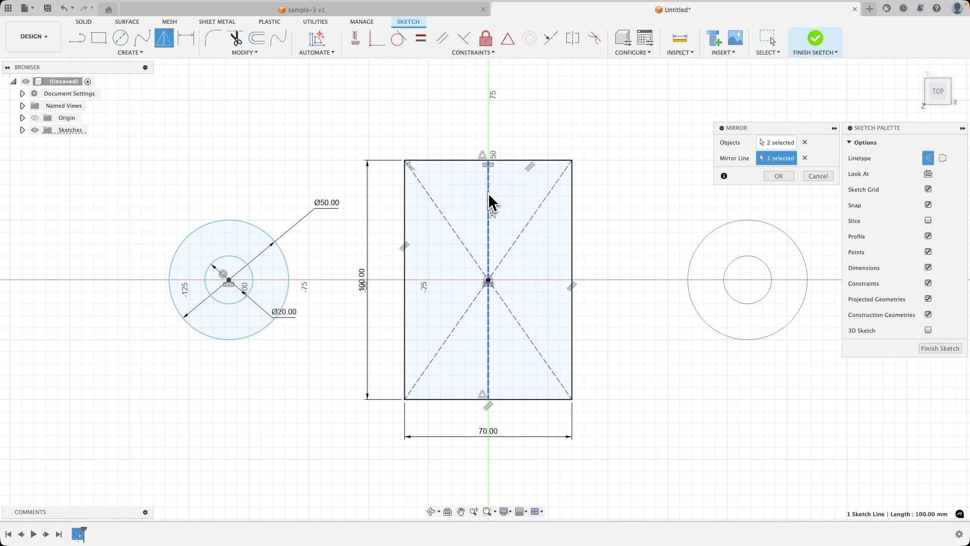
left_click(774, 177)
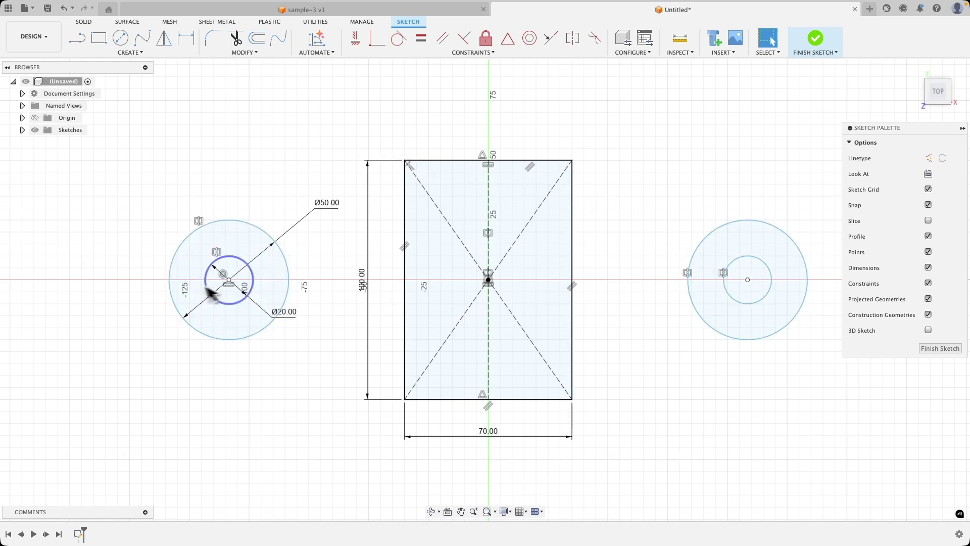
Shift the mirrored circle pairs along the horizontal axis to test their symmetry about the rectangle.
mouse_move(233, 287)
left_mouse_down()
mouse_move(253, 289)
mouse_move(214, 289)
mouse_move(260, 289)
mouse_move(223, 283)
left_mouse_up()
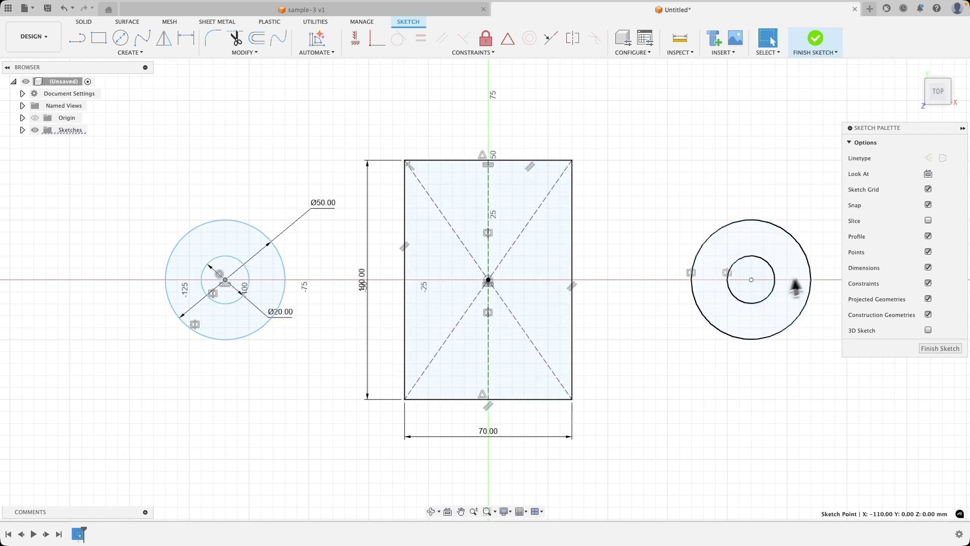
left_click_drag(754, 268, 803, 270)
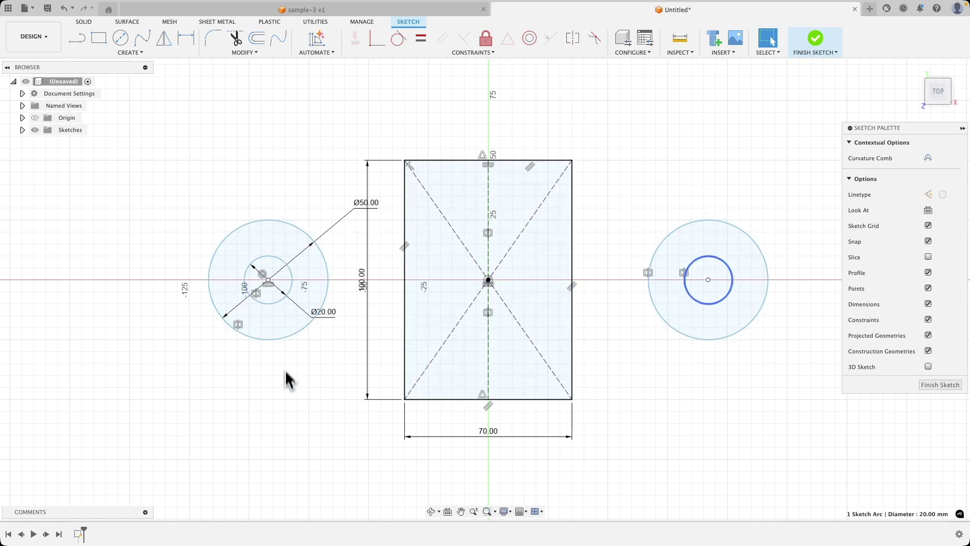
left_click(185, 148)
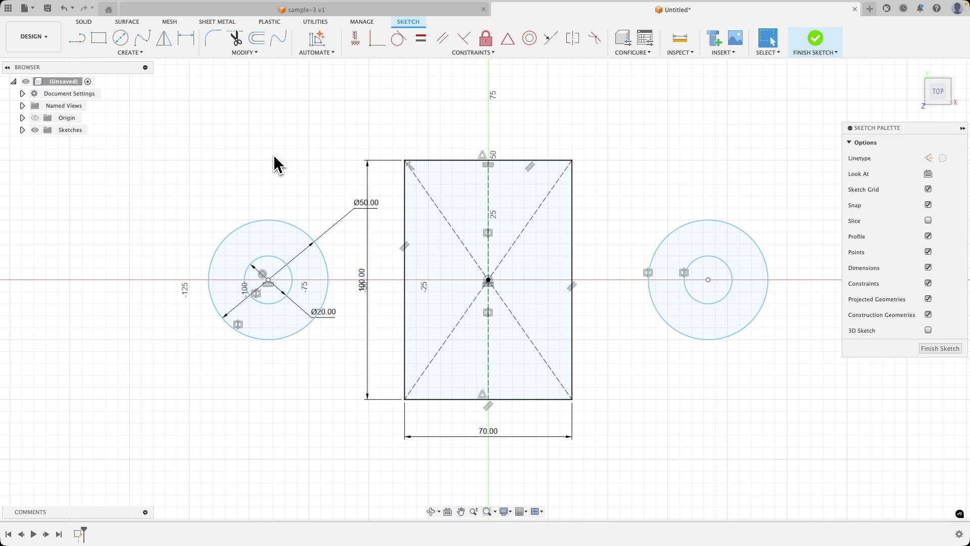
Dimension the horizontal distance between the two circle pairs' centers as 150 mm.
left_click(187, 41)
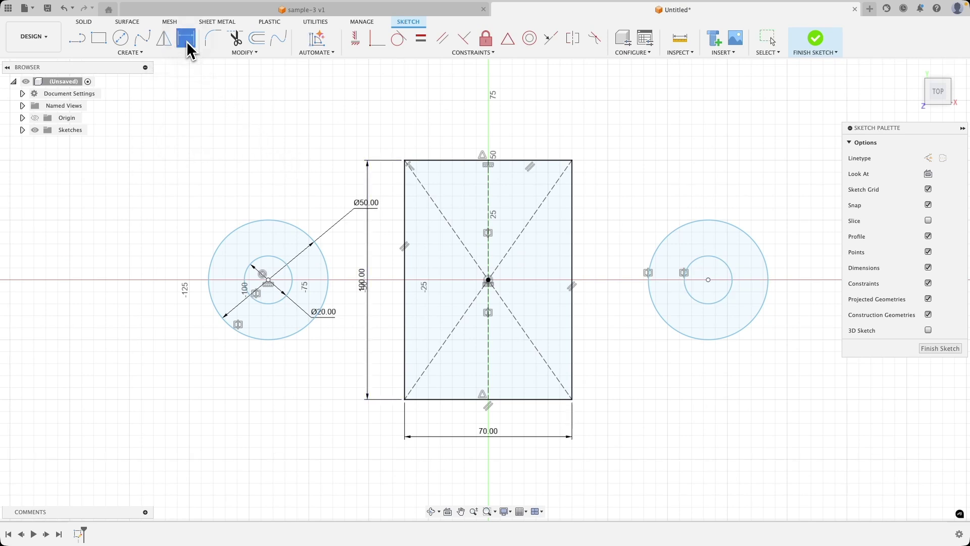
left_click(269, 279)
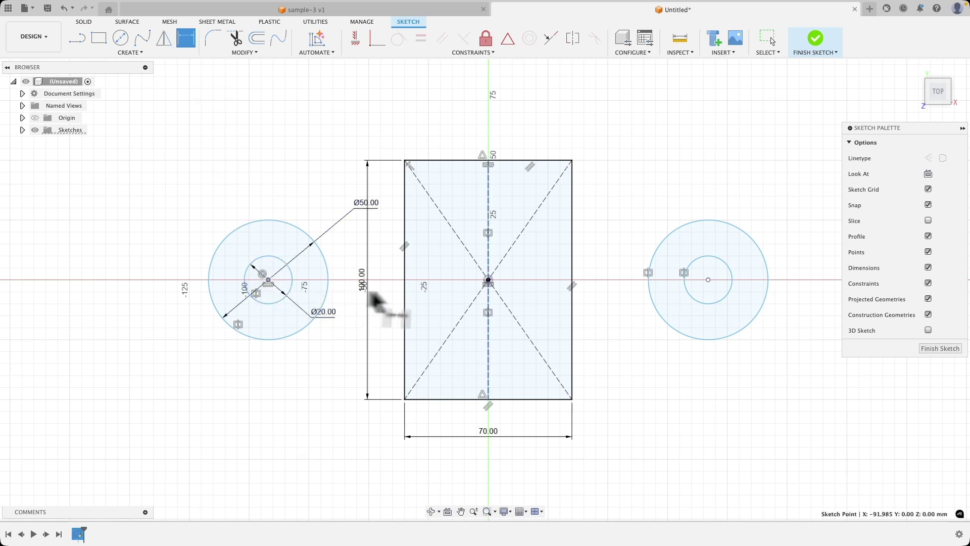
left_click(708, 281)
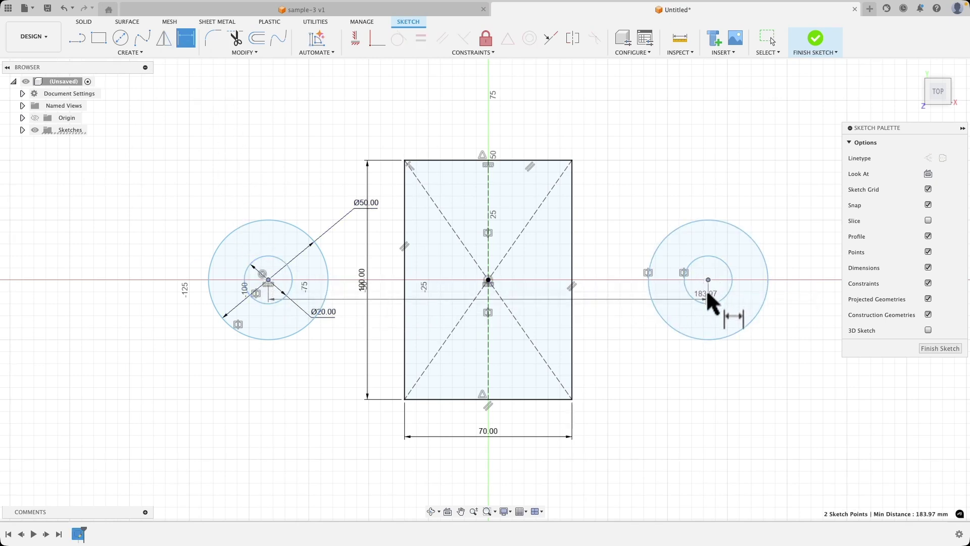
left_click(606, 470)
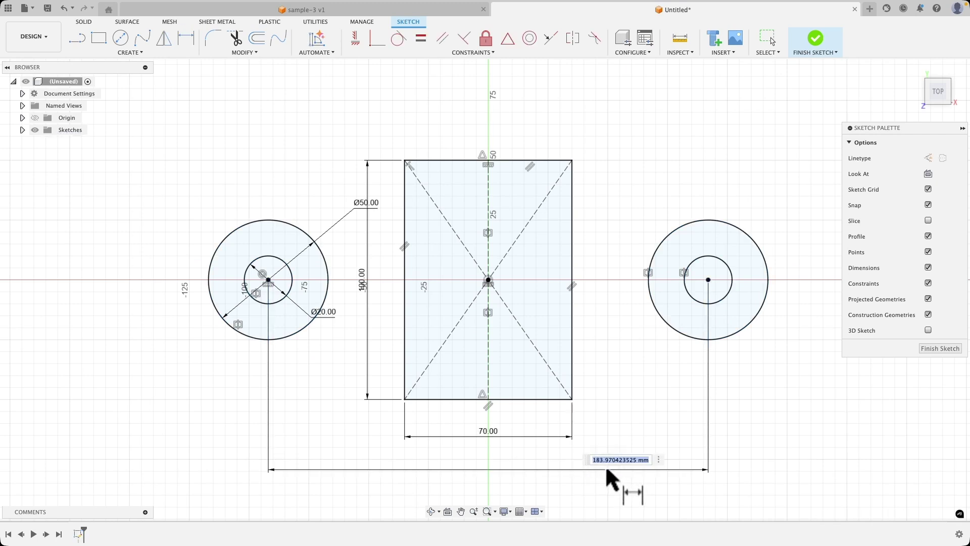
type("150")
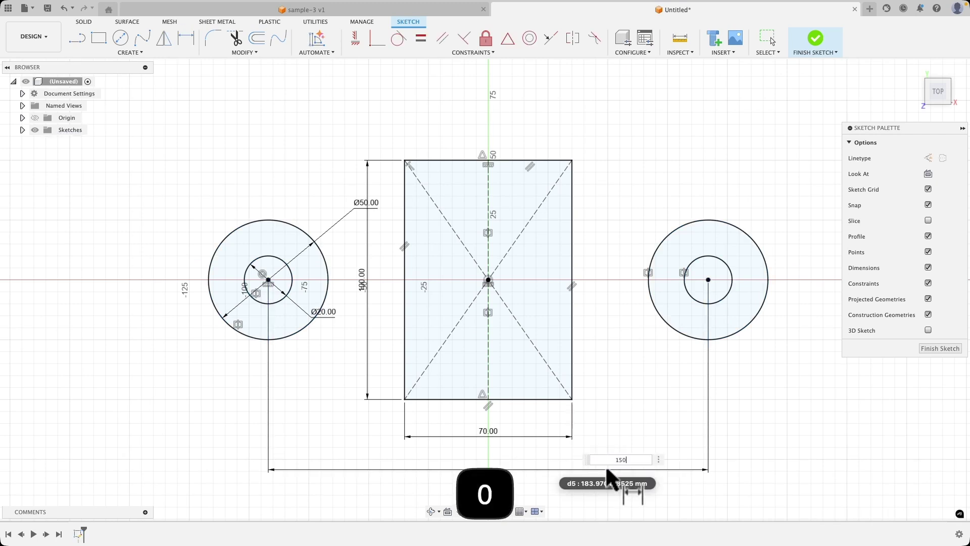
key("Return")
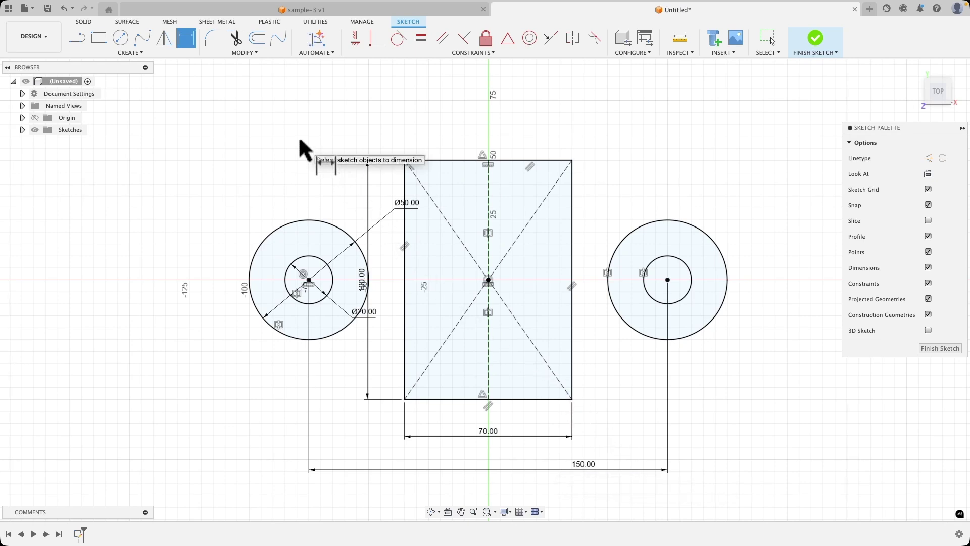
Connect the outer circles with horizontal tangent lines along their upper and lower edges, and finish the sketch.
left_click(79, 45)
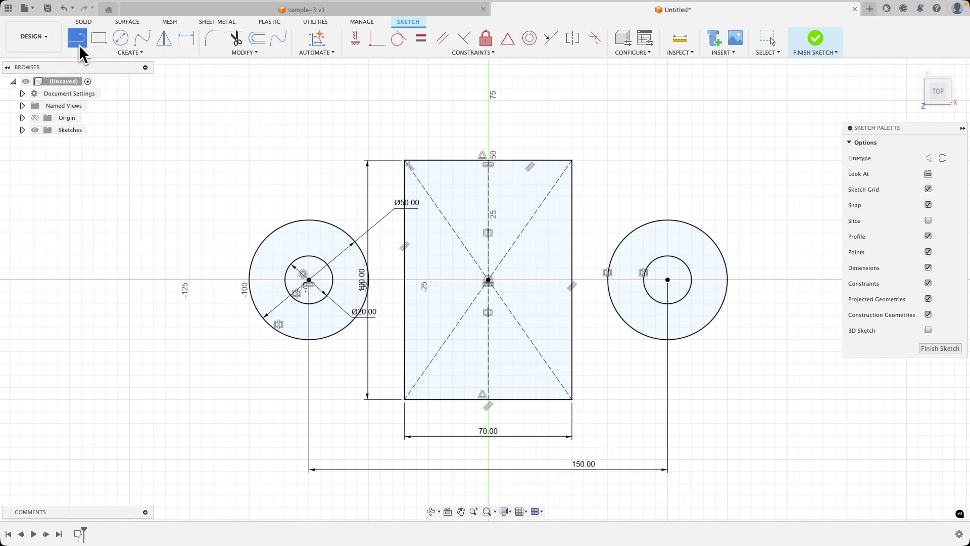
left_click(310, 221)
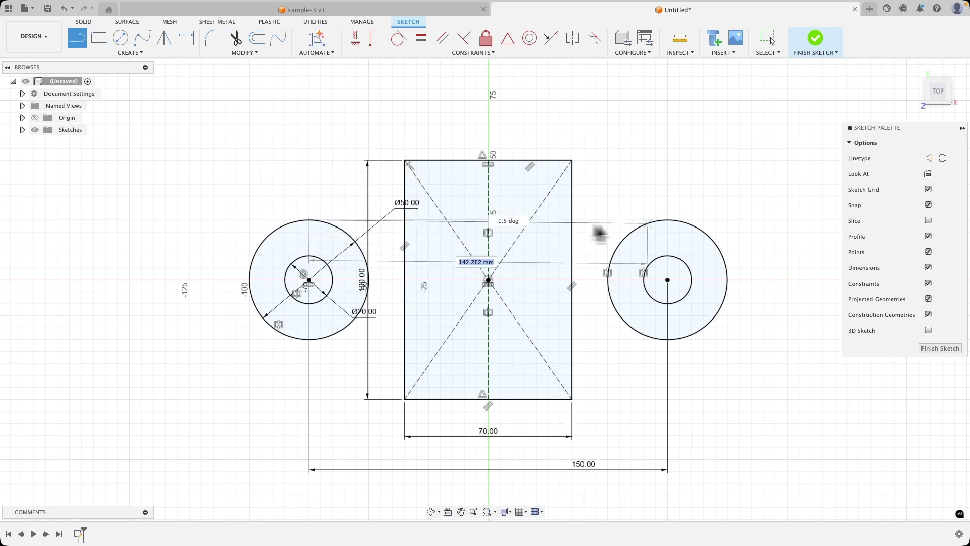
left_click(668, 220)
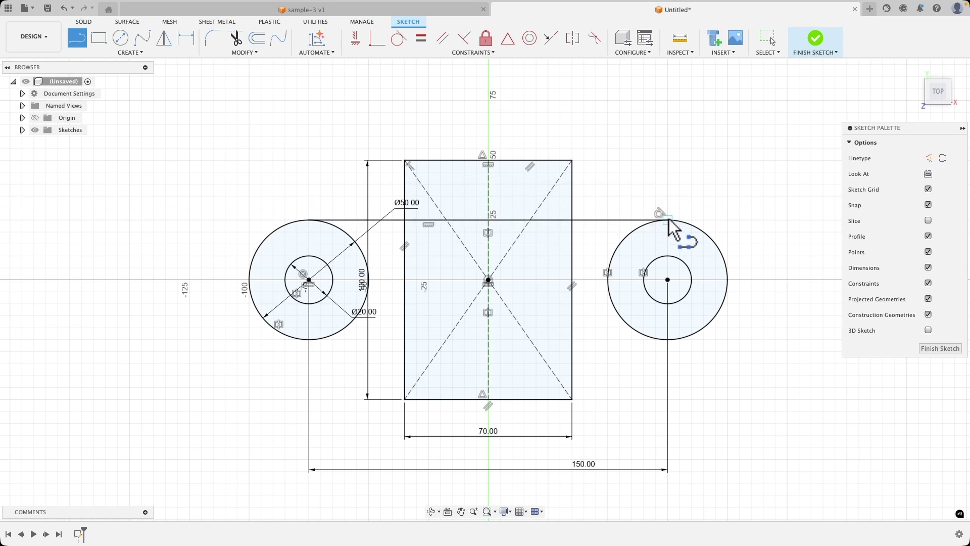
left_click(667, 339)
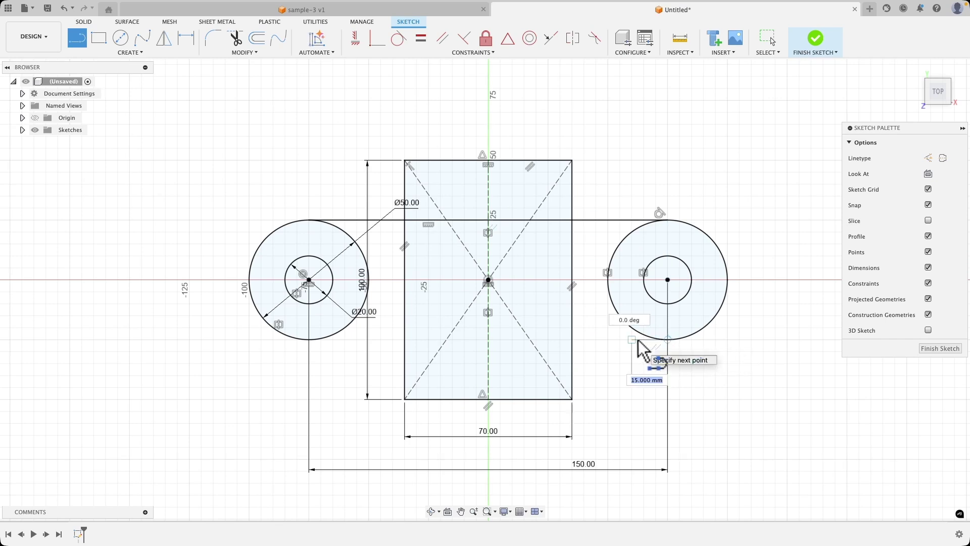
key("Escape")
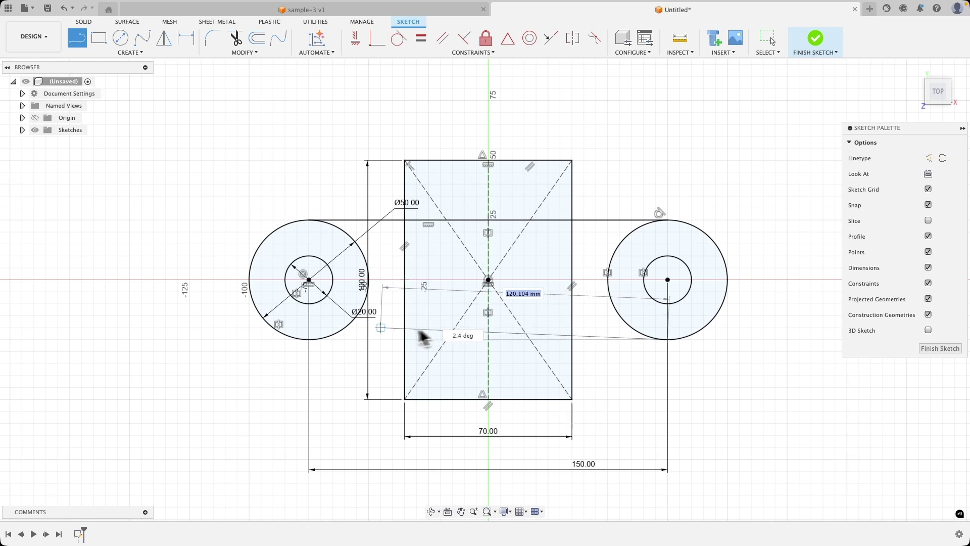
double_click(311, 346)
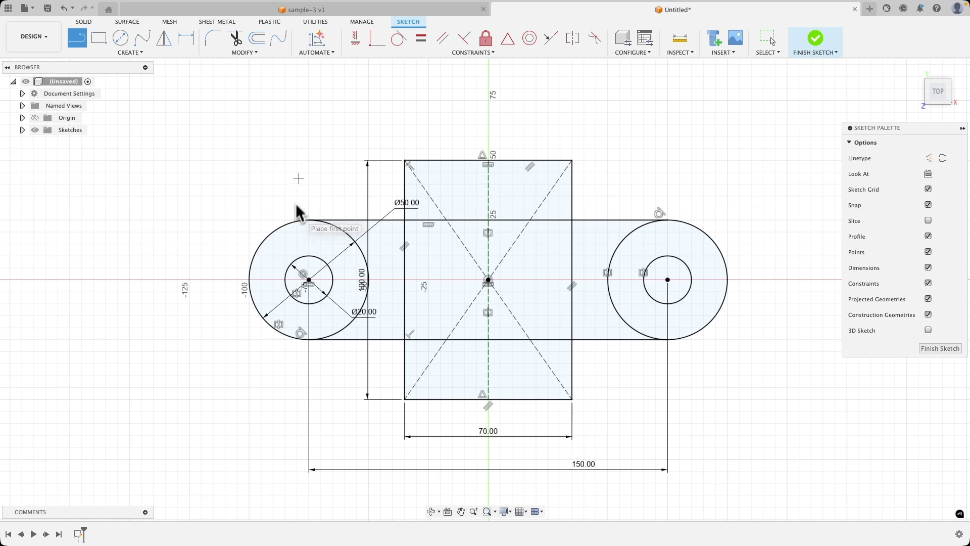
left_click(939, 348)
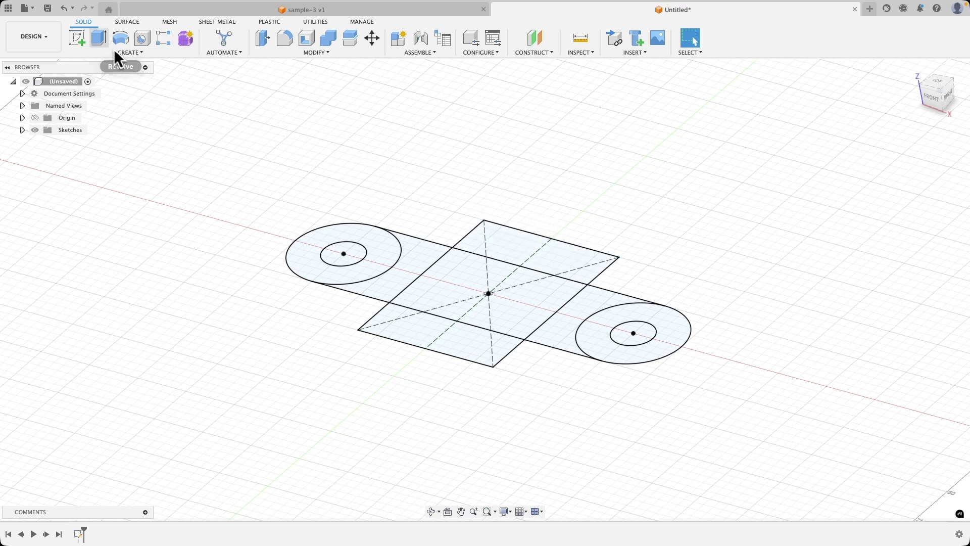
Extrude the three profiles making up the rectangle 70 mm upward as a new body.
left_click(99, 38)
left_click(513, 244)
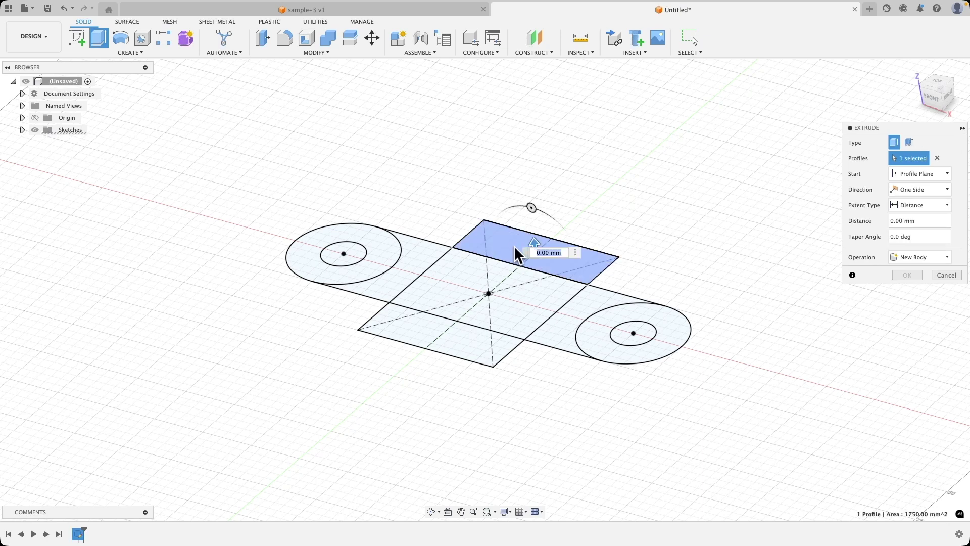
left_click(456, 286)
left_click(414, 326)
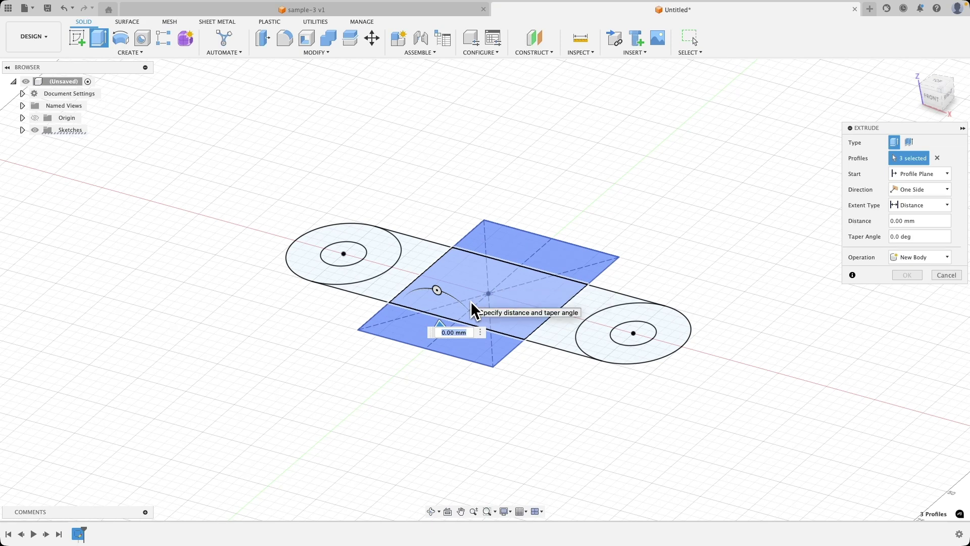
left_click_drag(438, 323, 427, 189)
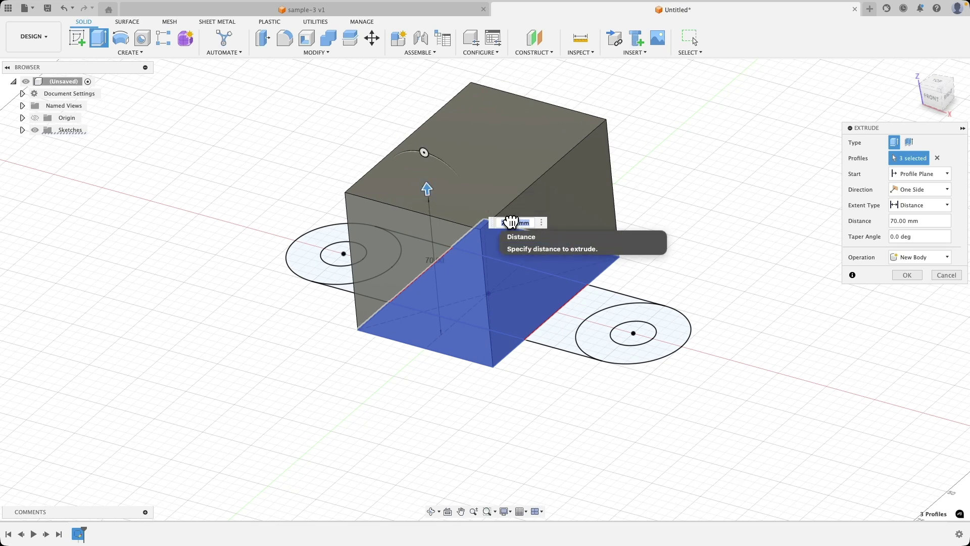
left_click(907, 274)
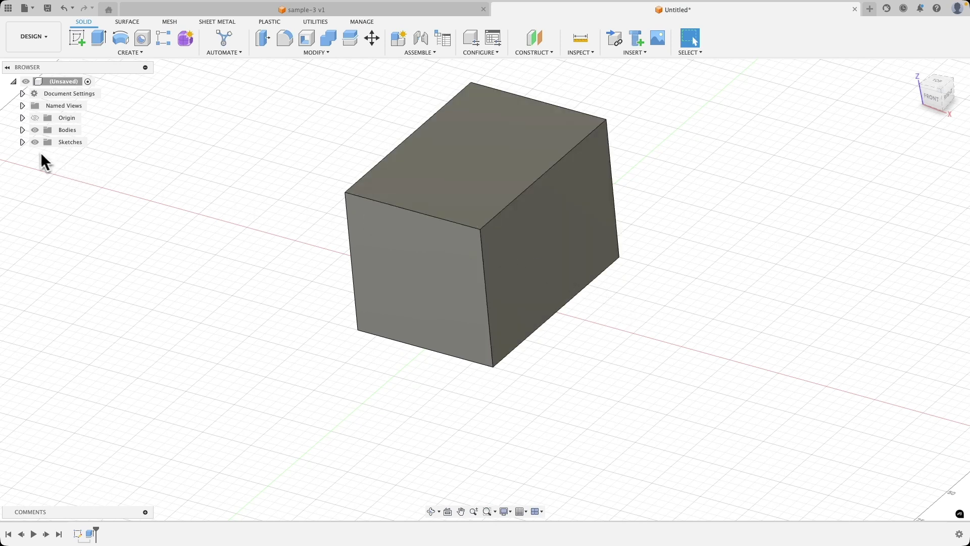
Make Sketch1 visible again.
left_click(23, 143)
left_click(22, 143)
left_click(22, 143)
left_click(45, 156)
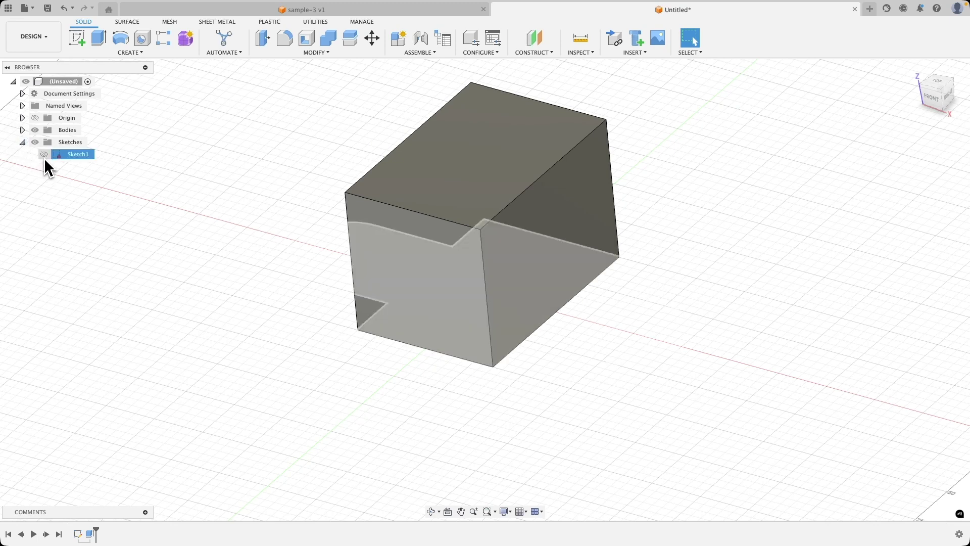
left_click(45, 157)
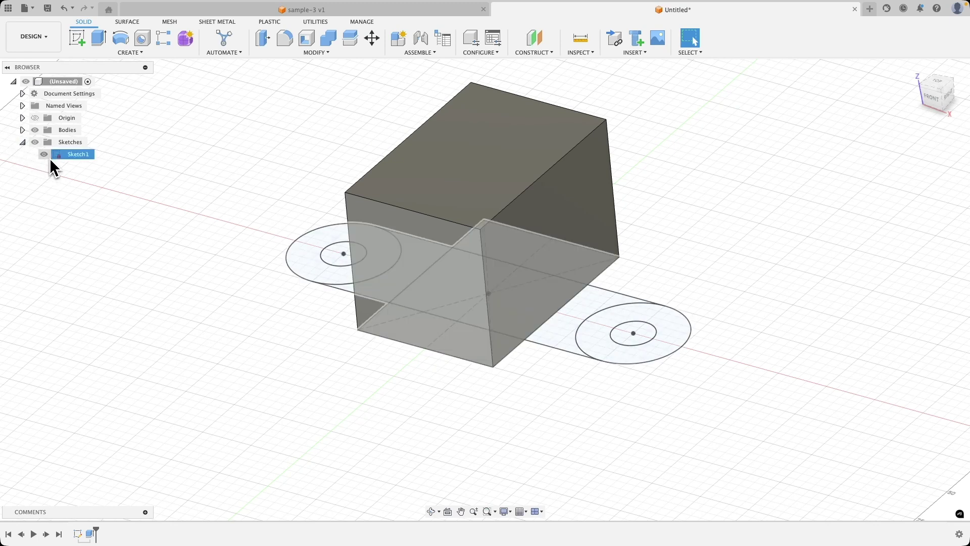
left_click(153, 172)
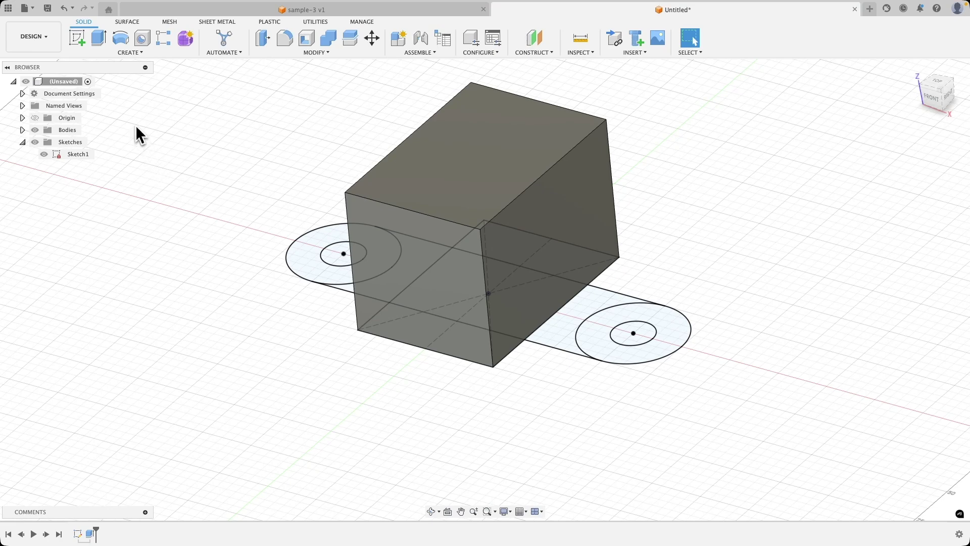
Extrude the four ear profiles, excluding the inner circles, 10 mm upward joined to the block, and hide Sketch1.
left_click(100, 39)
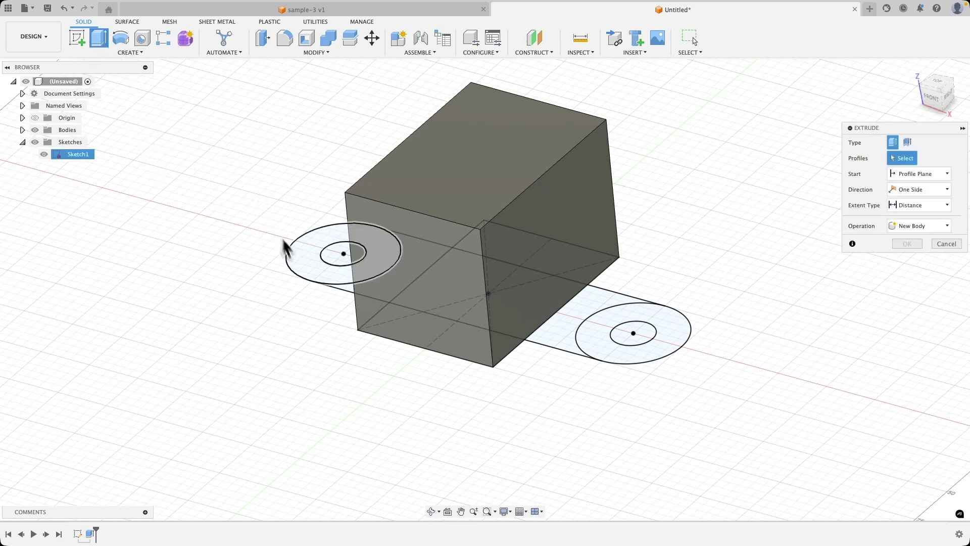
left_click(588, 337)
left_click(545, 342)
mouse_move(543, 339)
middle_mouse_down("shift")
mouse_move(341, 292)
mouse_move(372, 287)
mouse_move(355, 293)
middle_mouse_up("shift")
left_click(358, 286)
left_click(343, 275)
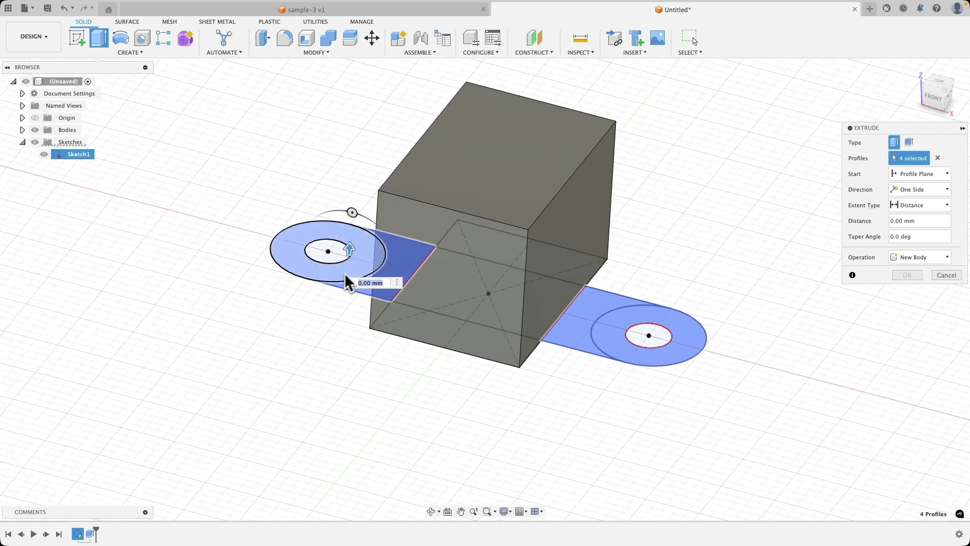
left_click_drag(352, 244, 351, 230)
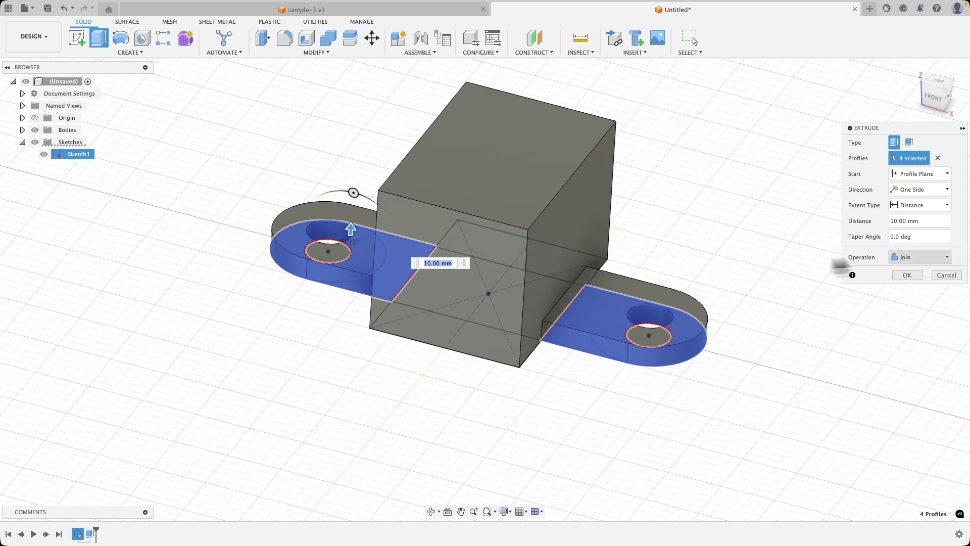
left_click(921, 258)
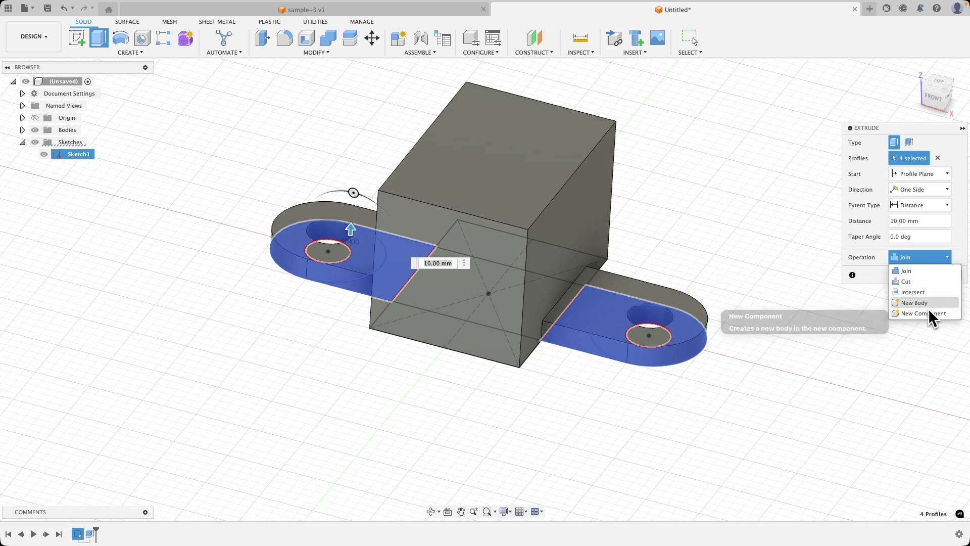
left_click(868, 274)
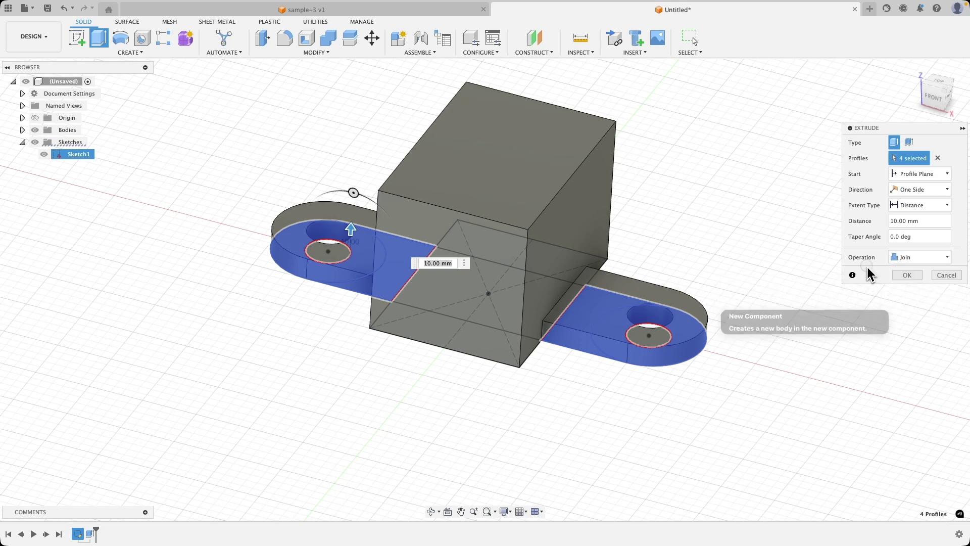
left_click(903, 274)
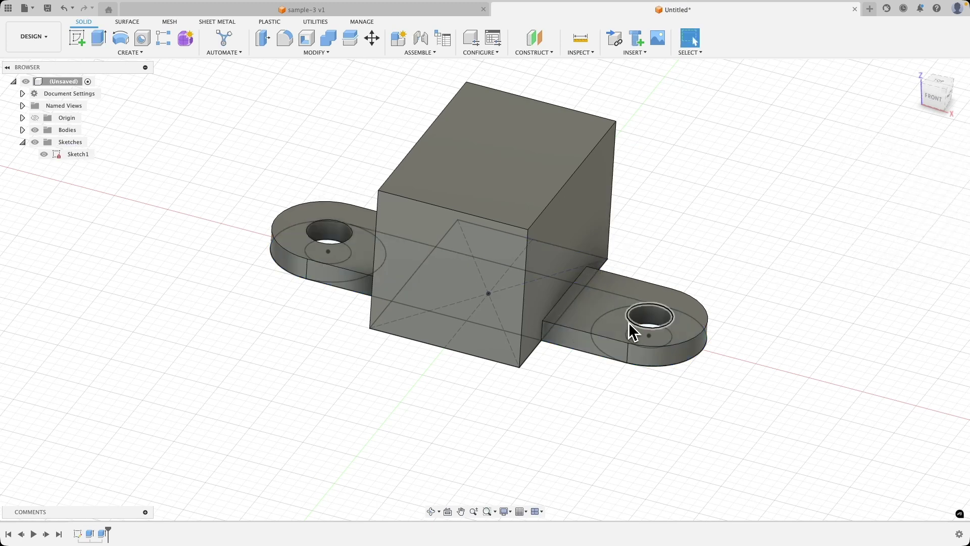
left_click(44, 154)
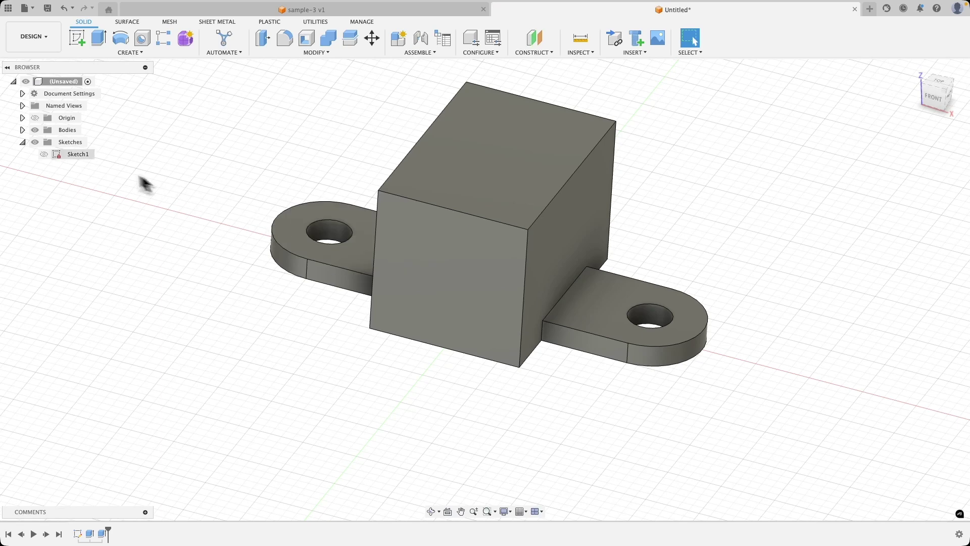
Sketch a center rectangle at the origin on the block's top face, 100 mm long and about 50 mm wide.
left_click(22, 142)
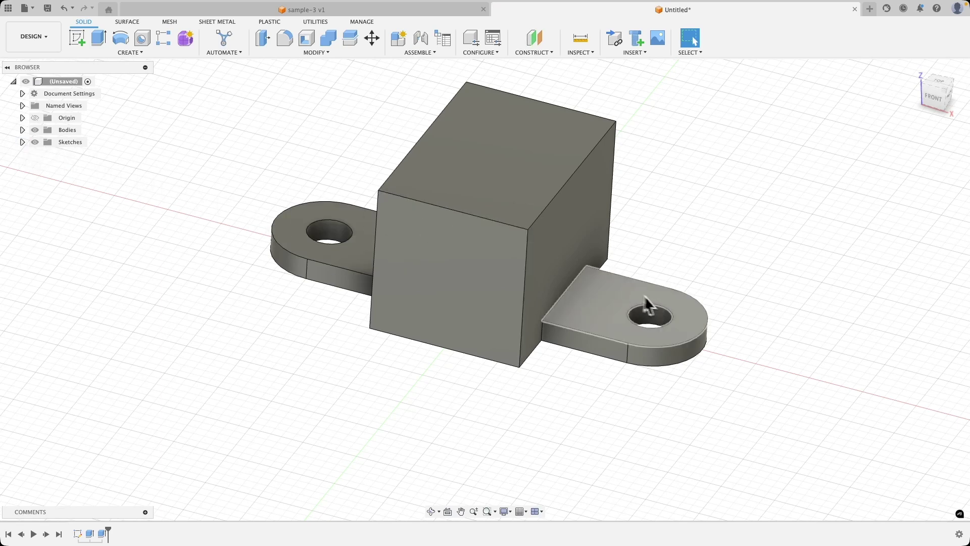
left_click(503, 169)
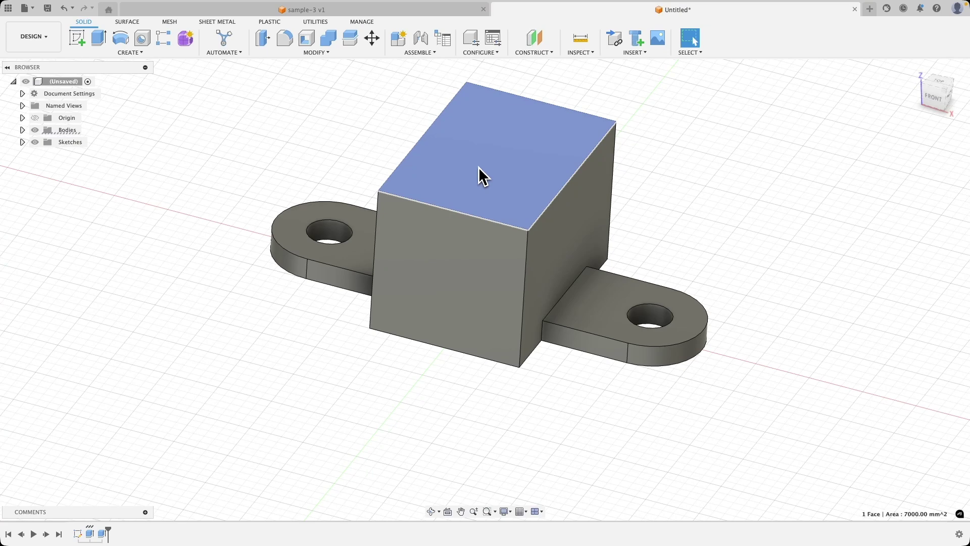
left_click(79, 39)
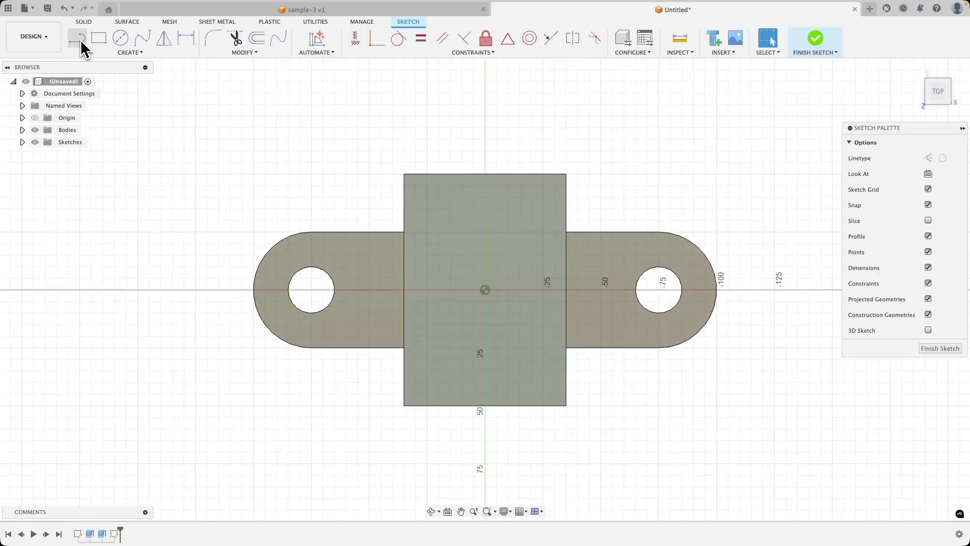
left_click(134, 53)
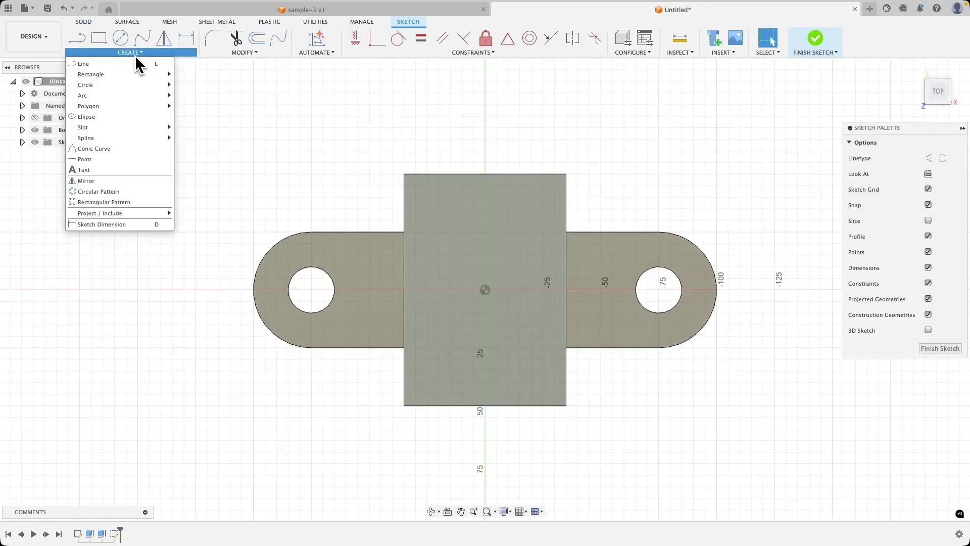
mouse_move(130, 75)
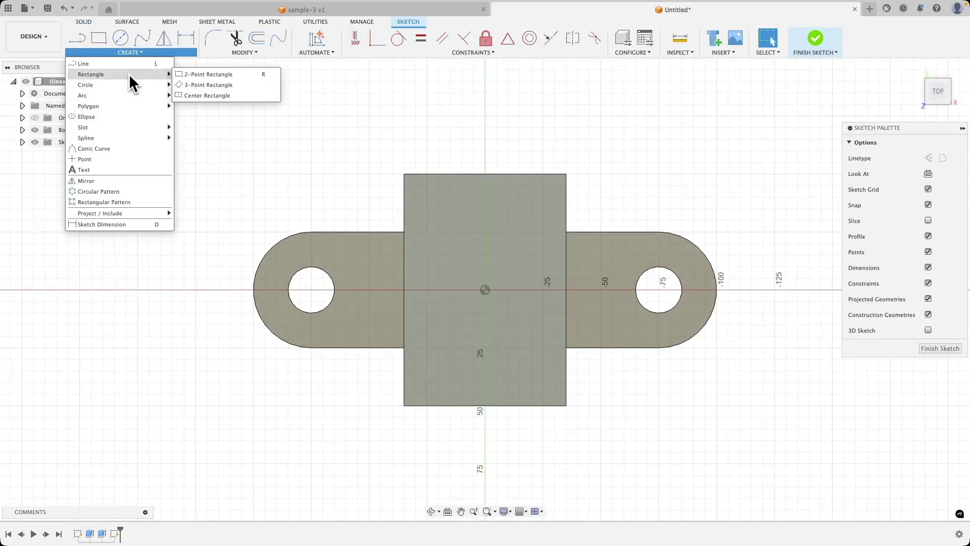
left_click(209, 96)
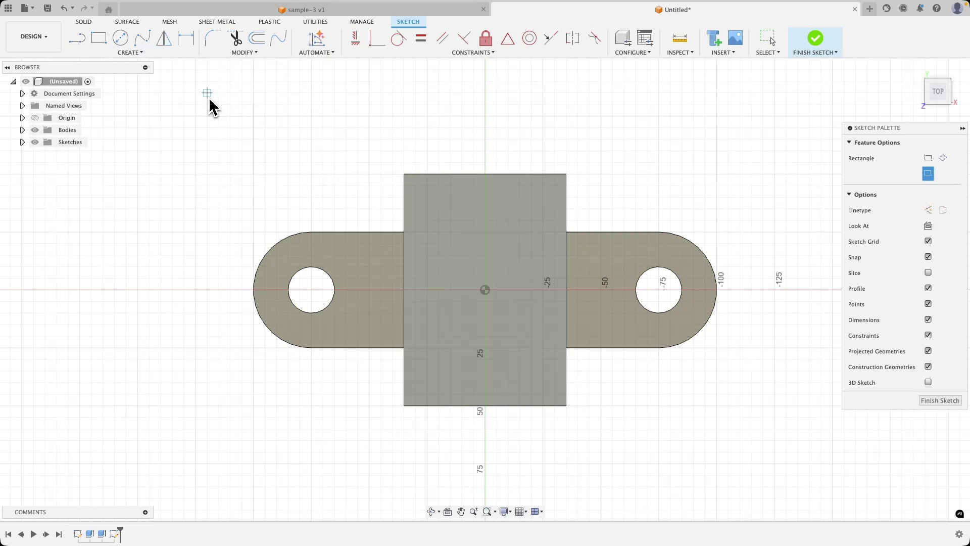
left_click(486, 291)
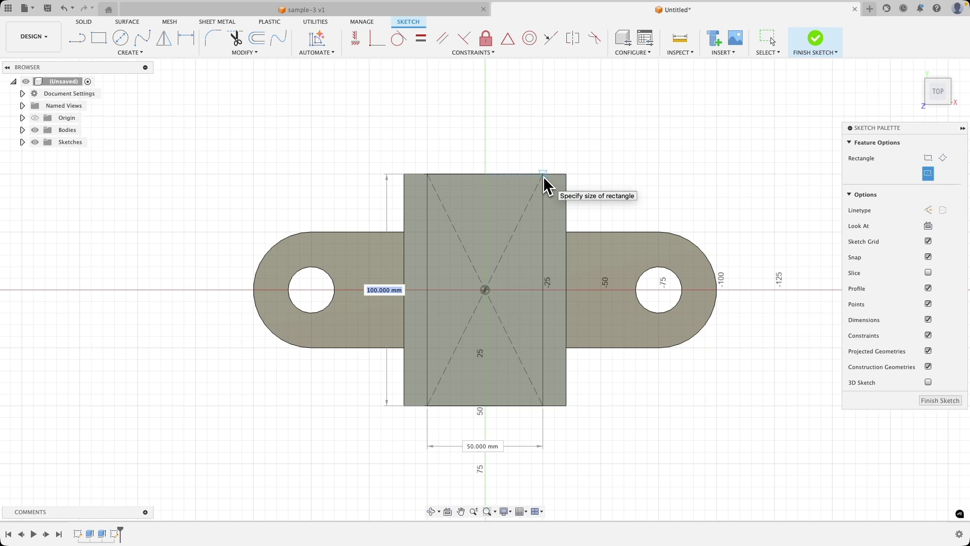
type("100")
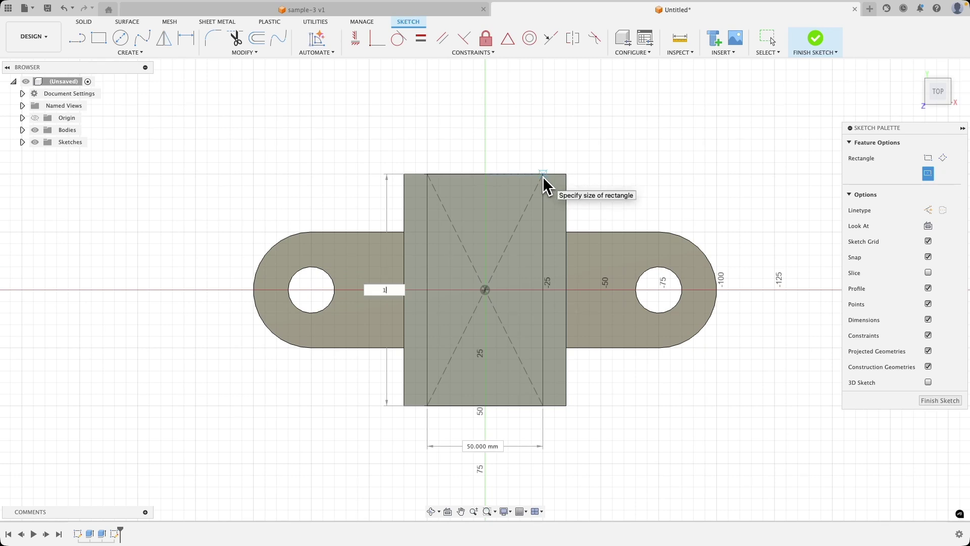
left_click(543, 174)
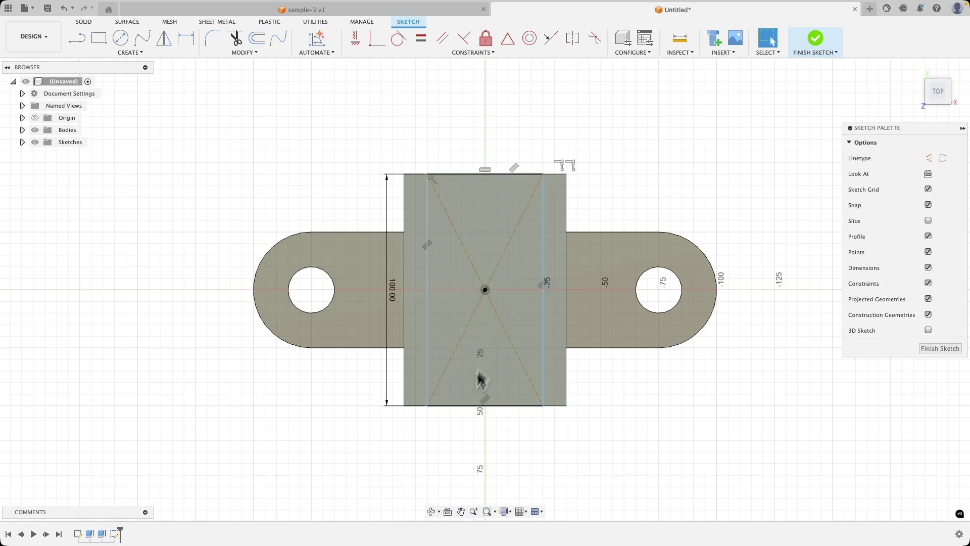
Dimension the rectangle's width as 50 mm and finish the sketch.
left_click(542, 407)
left_click_drag(539, 409, 530, 432)
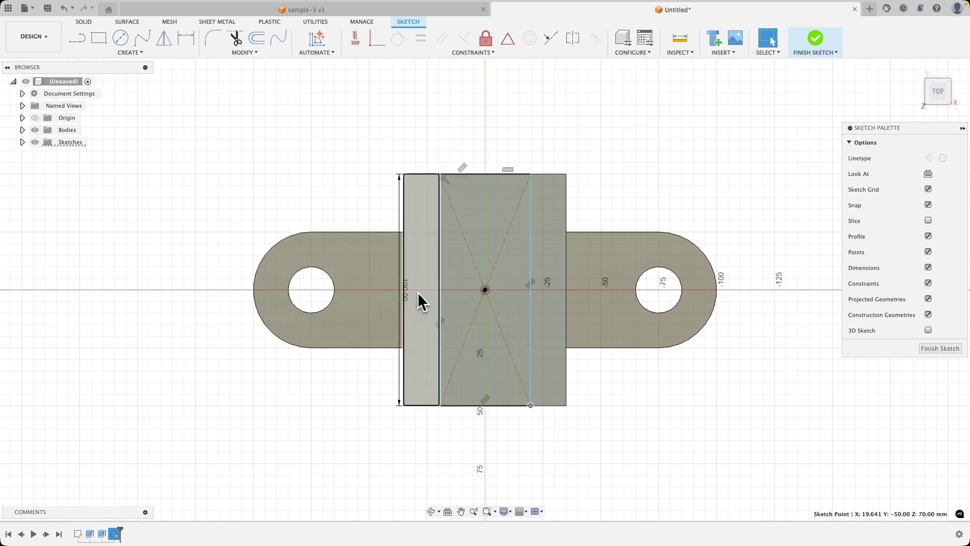
left_click(471, 407)
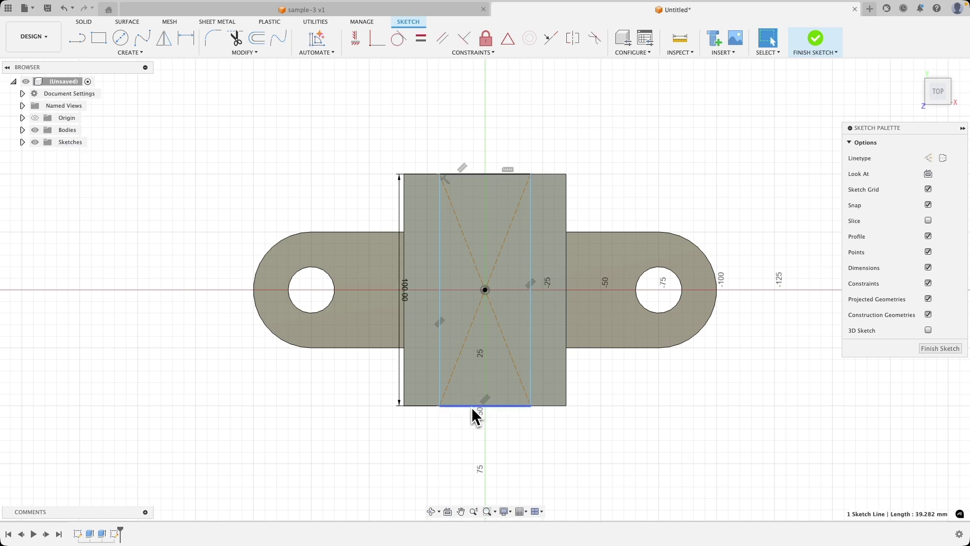
key("d")
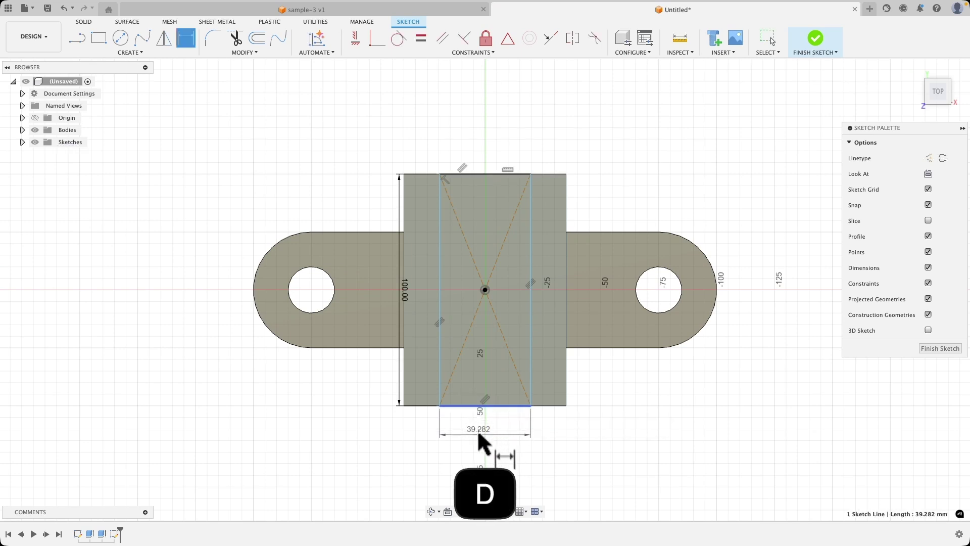
left_click(479, 440)
type("50")
key("Return")
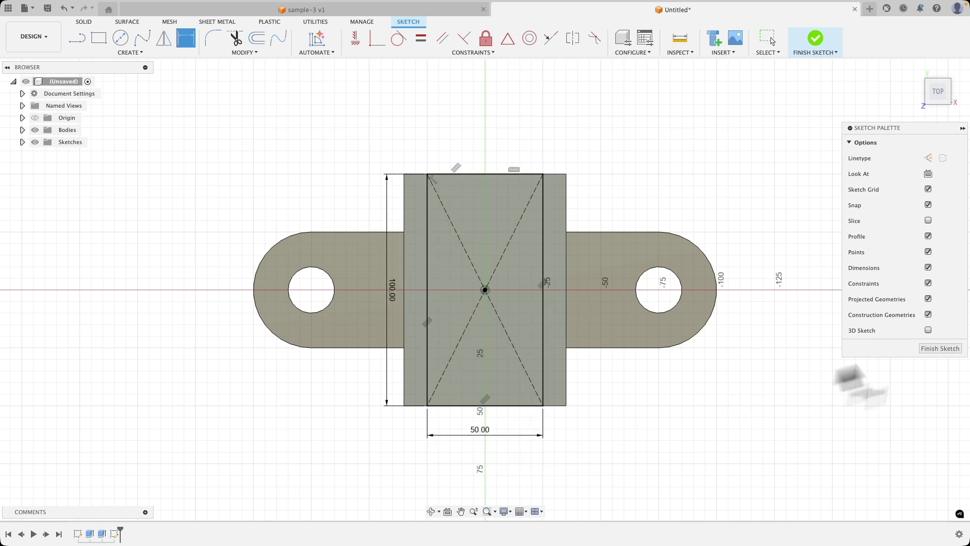
left_click(940, 348)
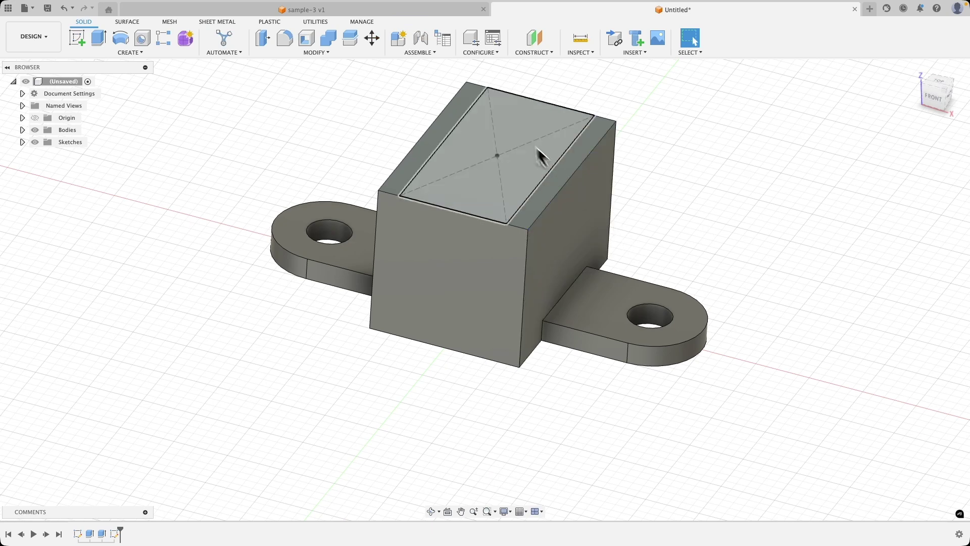
Extrude the rectangle profile -60 mm into the block as a cut to form the U-shaped channel.
left_click(510, 129)
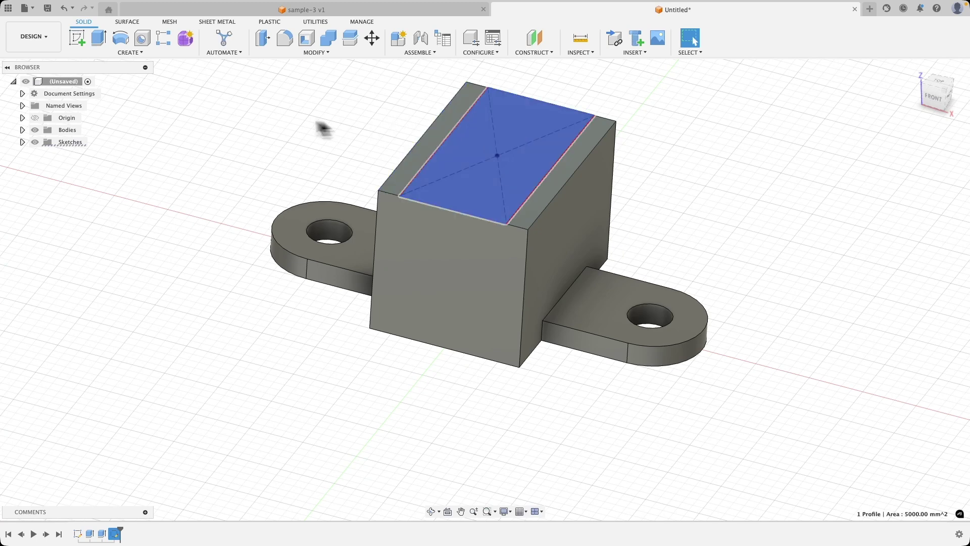
left_click(104, 44)
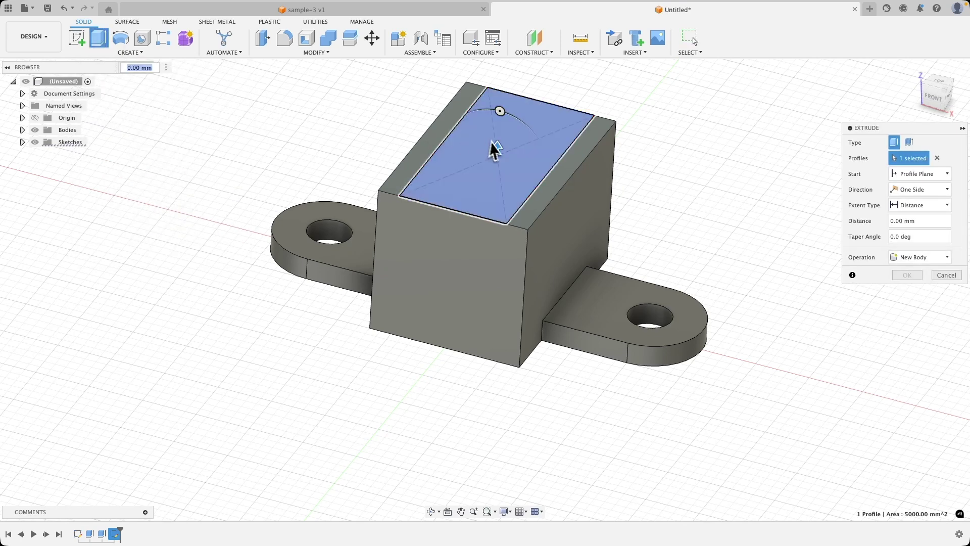
left_click_drag(499, 150, 455, 263)
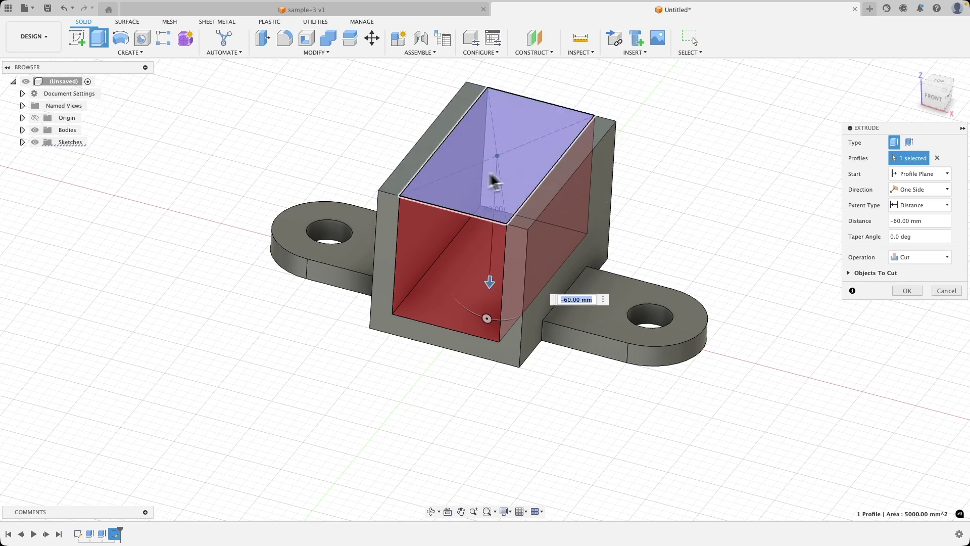
left_click(899, 290)
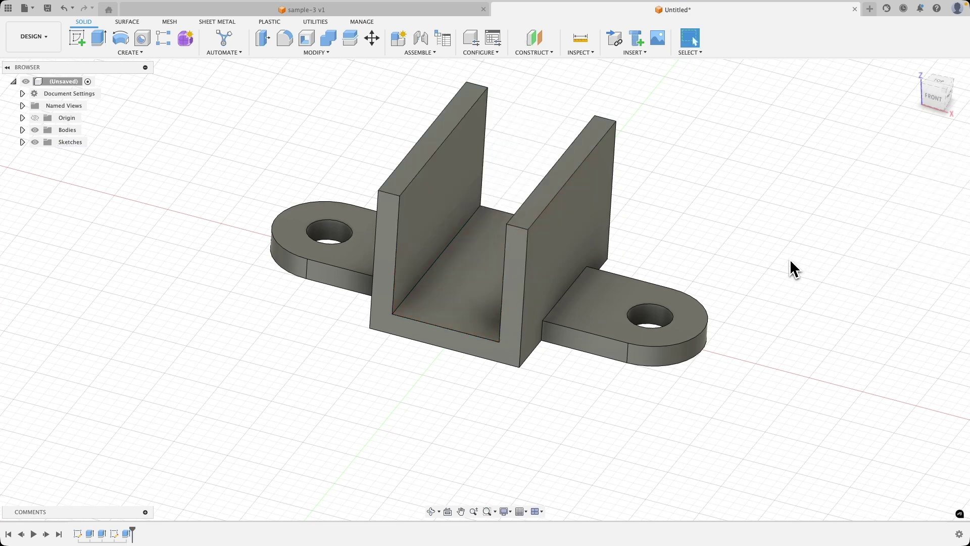
Sketch a horizontal center point slot on the side wall's outer face, centred 50 mm above the base, about 60 mm between arc centers and 30 mm wide.
left_click(562, 221)
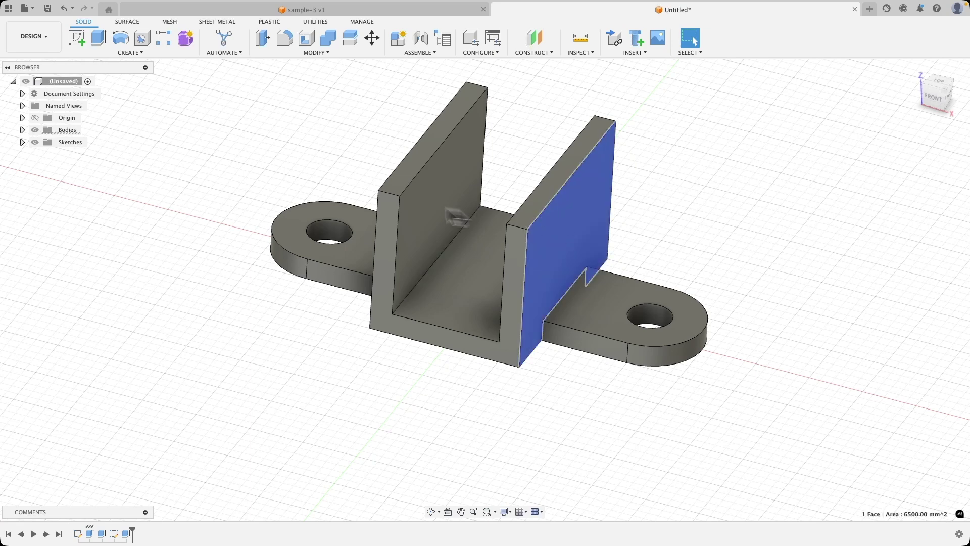
left_click(75, 39)
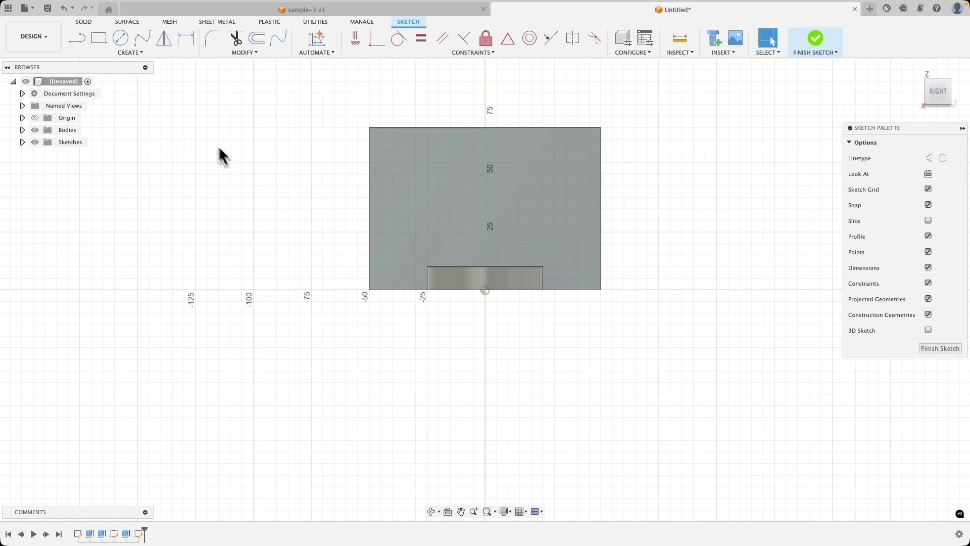
left_click(132, 52)
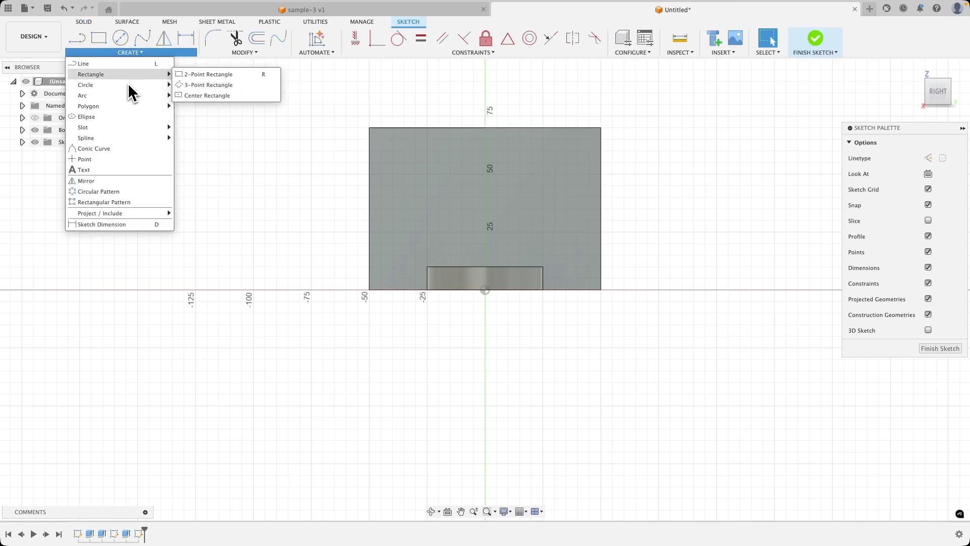
mouse_move(111, 129)
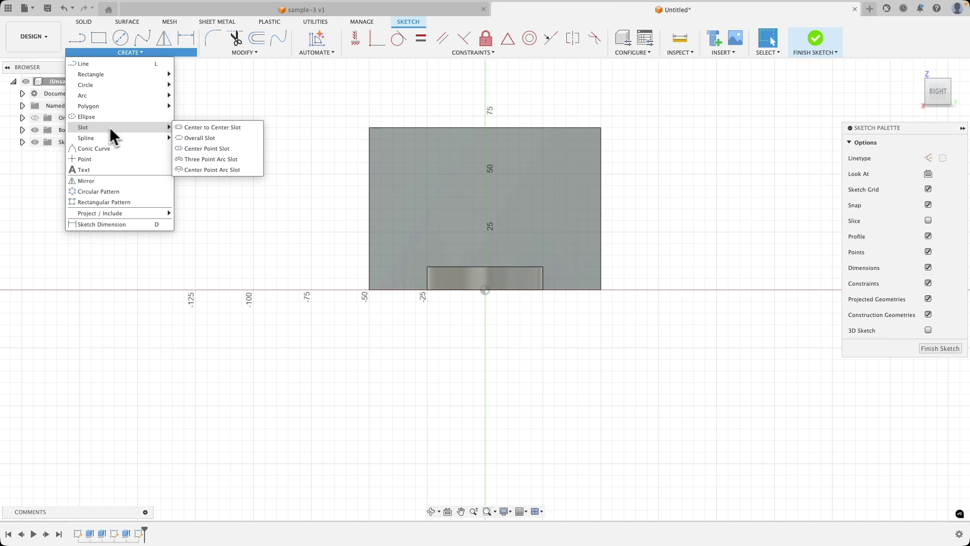
left_click(216, 150)
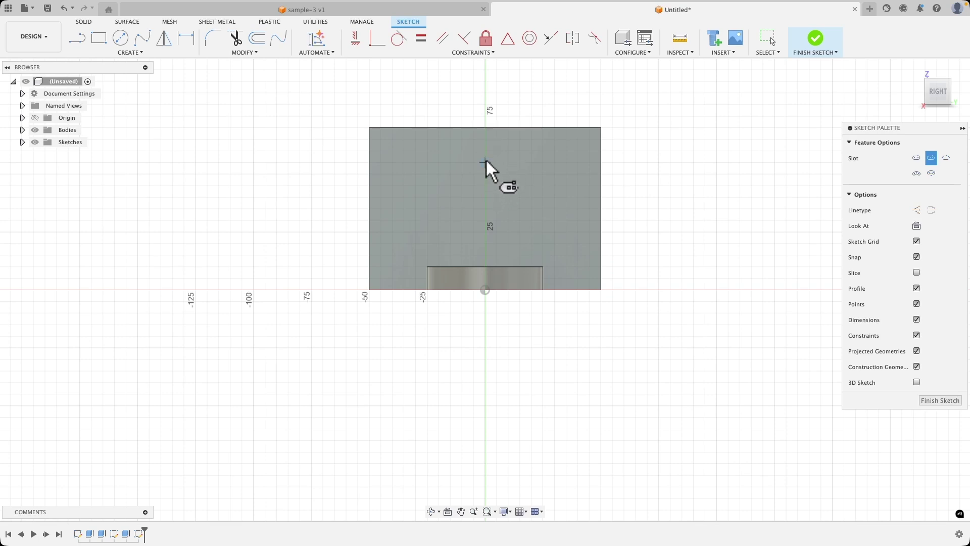
left_click(485, 172)
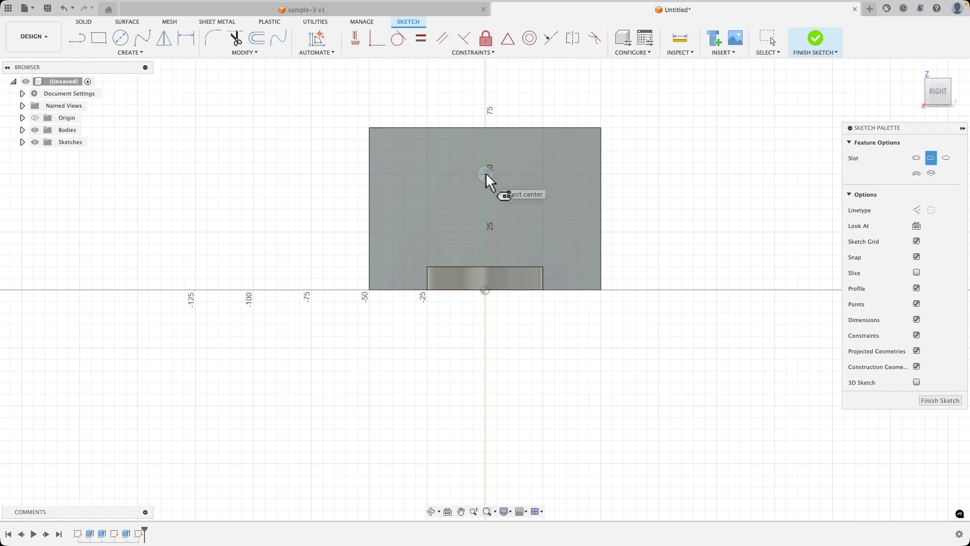
left_click(555, 173)
type("30")
key("Return")
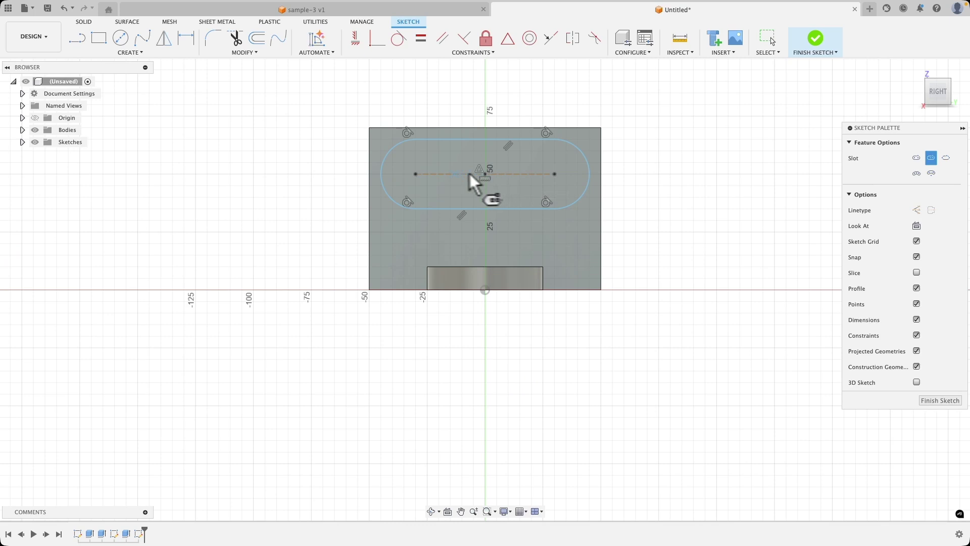
key("Escape")
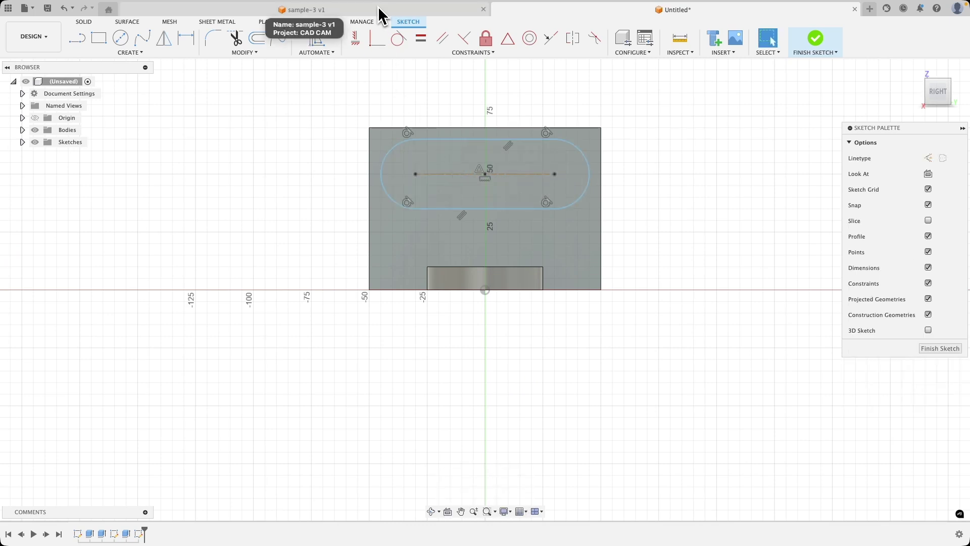
Dimension the slot's center-to-center length as 60 mm.
left_click(459, 175)
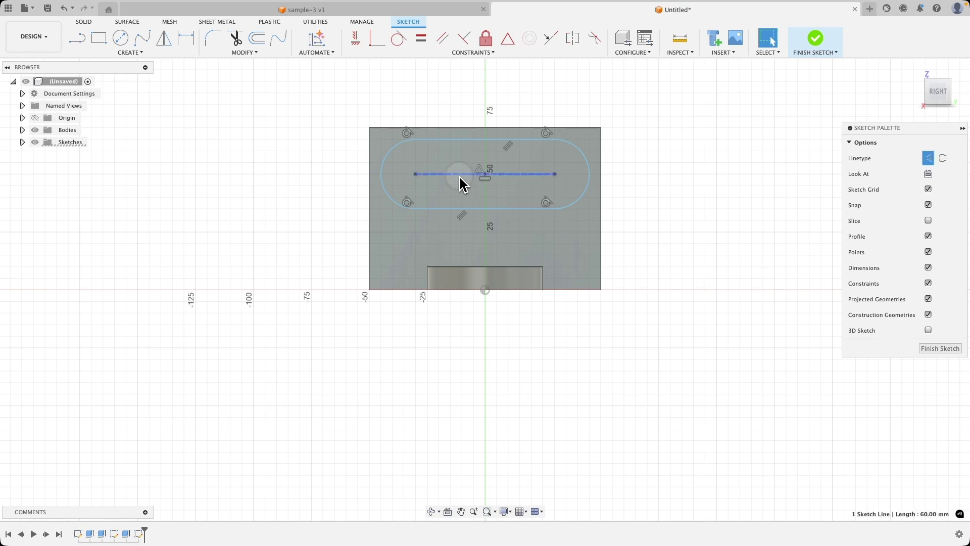
key("d")
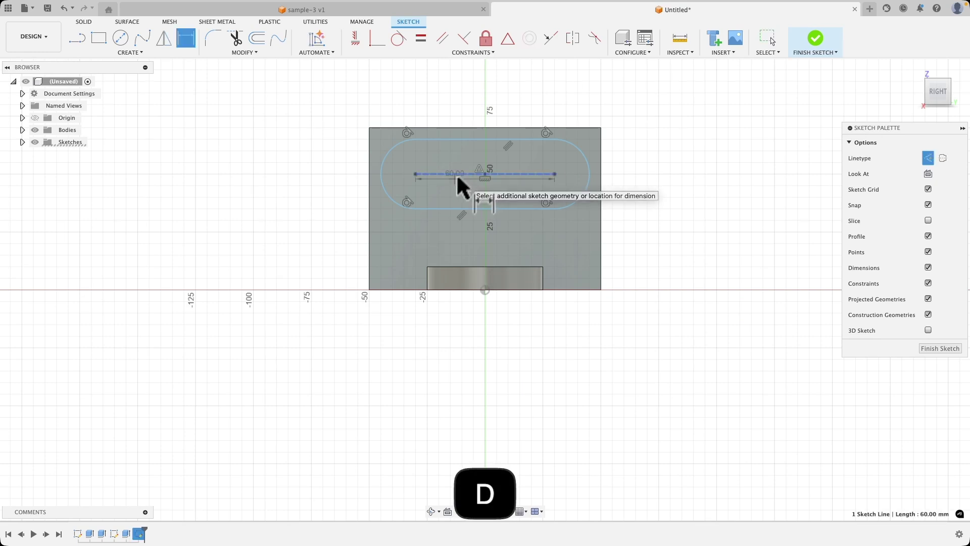
left_click(471, 342)
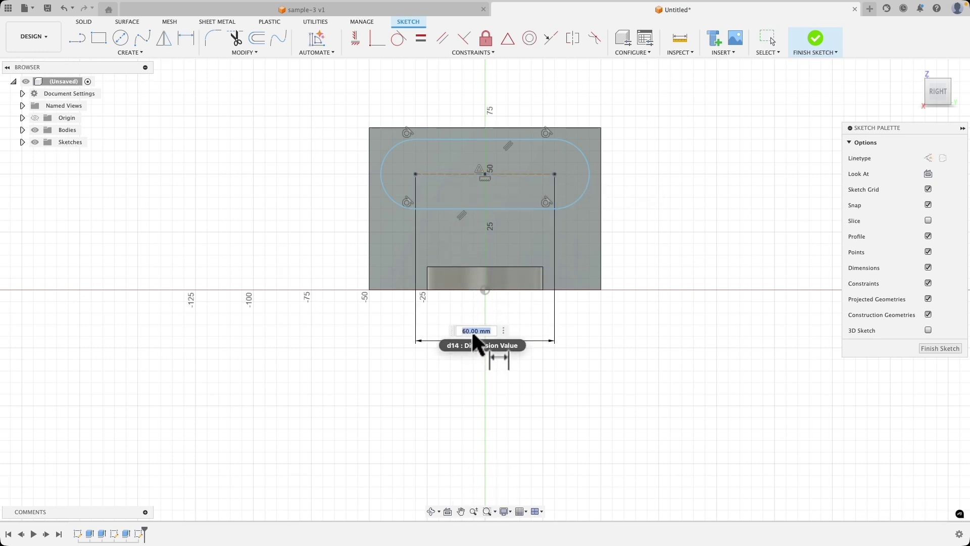
key("Return")
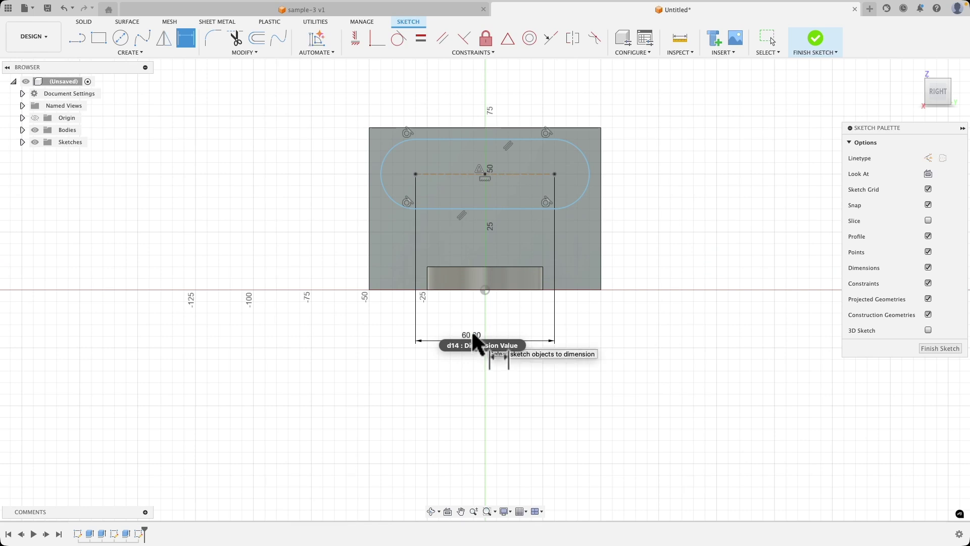
Dimension the slot's end arc with a radius of 20 mm.
left_click(575, 147)
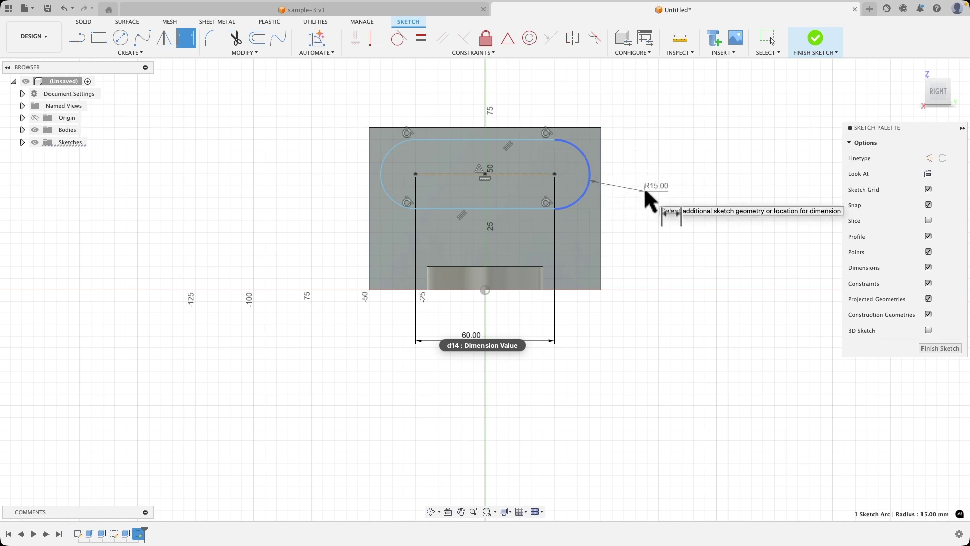
left_click(646, 192)
type("20")
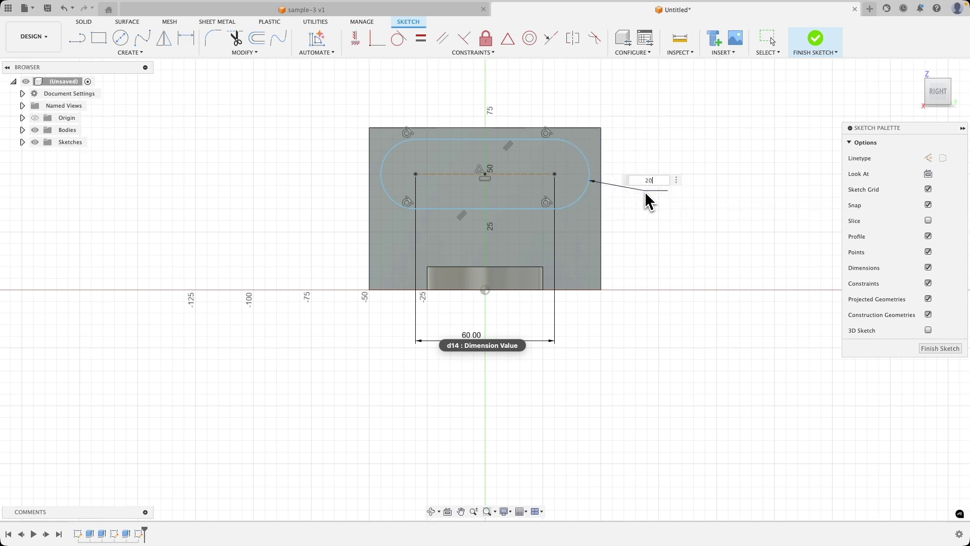
key("Return")
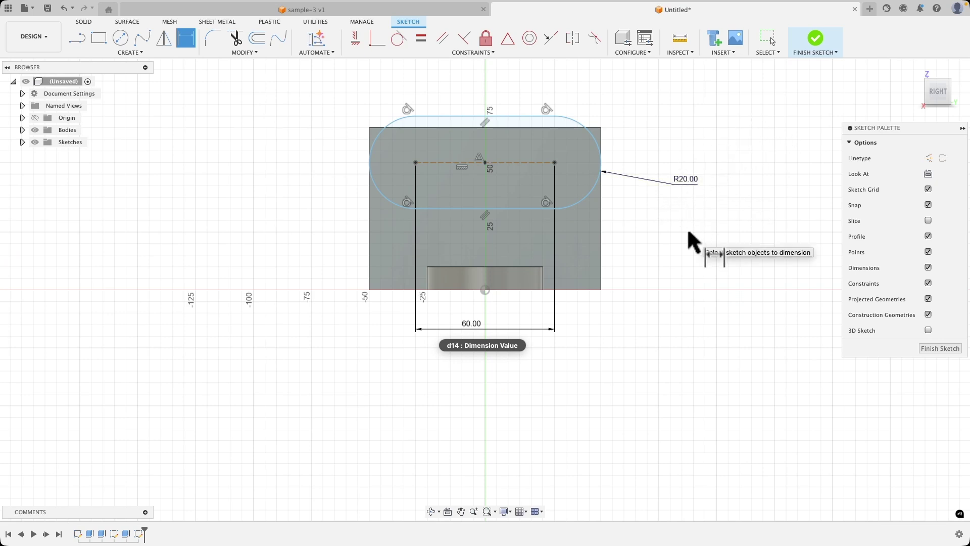
Set the radius of the slot's end arc to 10 mm.
double_click(684, 179)
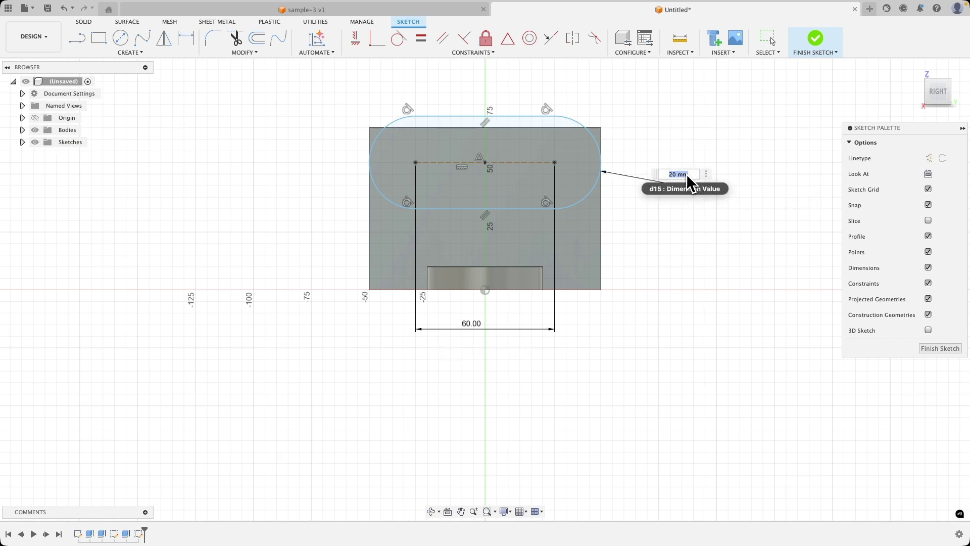
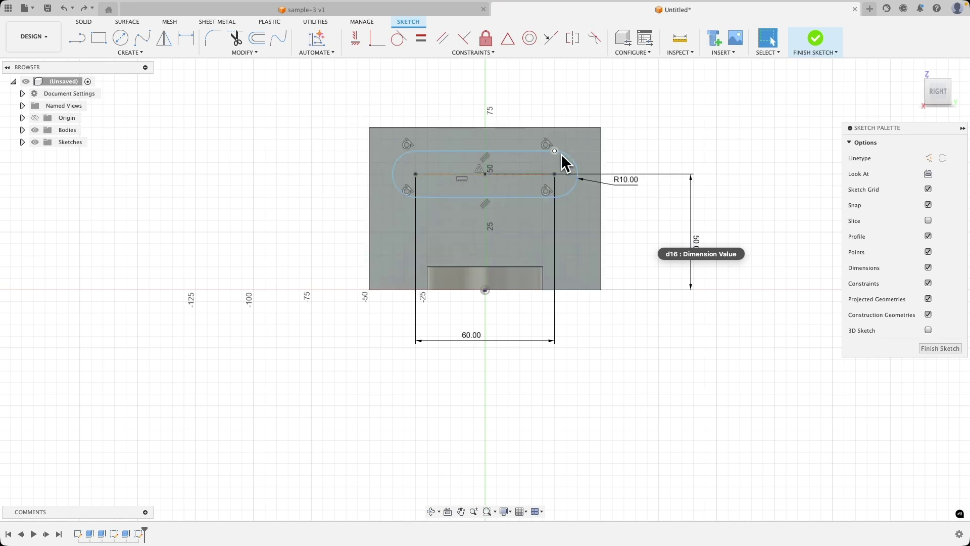
Align the slot's center point vertically with the sketch origin using a Horizontal/Vertical constraint, and finish the sketch.
mouse_move(556, 158)
left_mouse_down()
mouse_move(539, 160)
mouse_move(593, 164)
mouse_move(513, 163)
mouse_move(537, 162)
left_mouse_up()
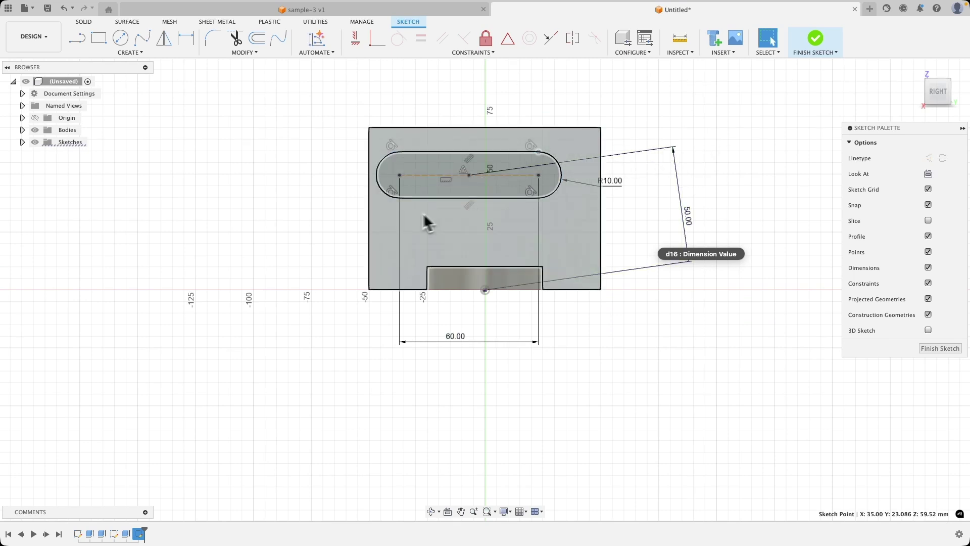
left_click(298, 174)
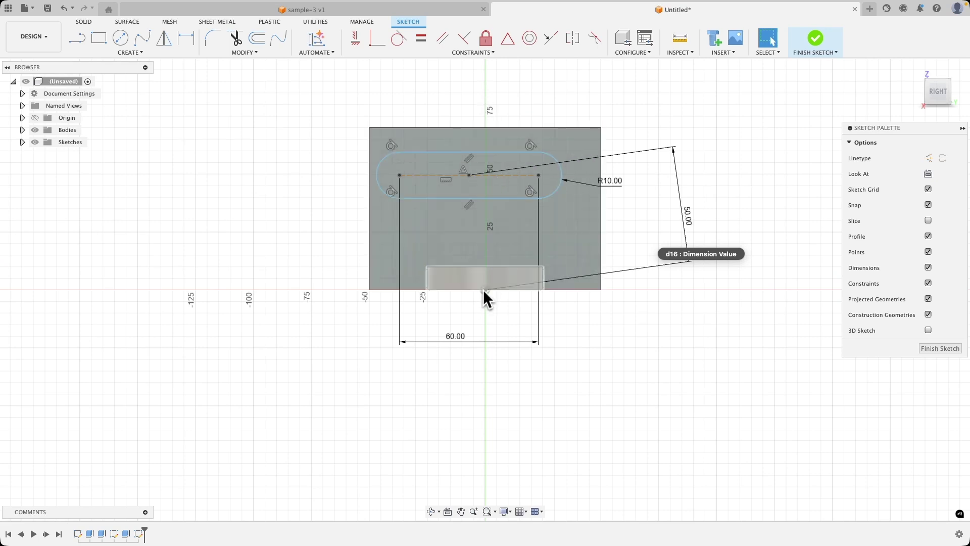
left_click(354, 43)
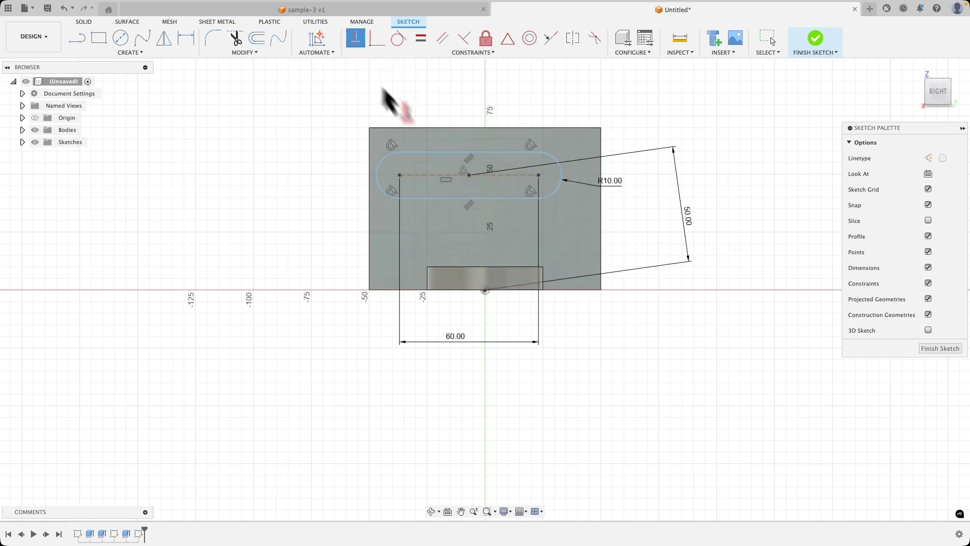
left_click(470, 177)
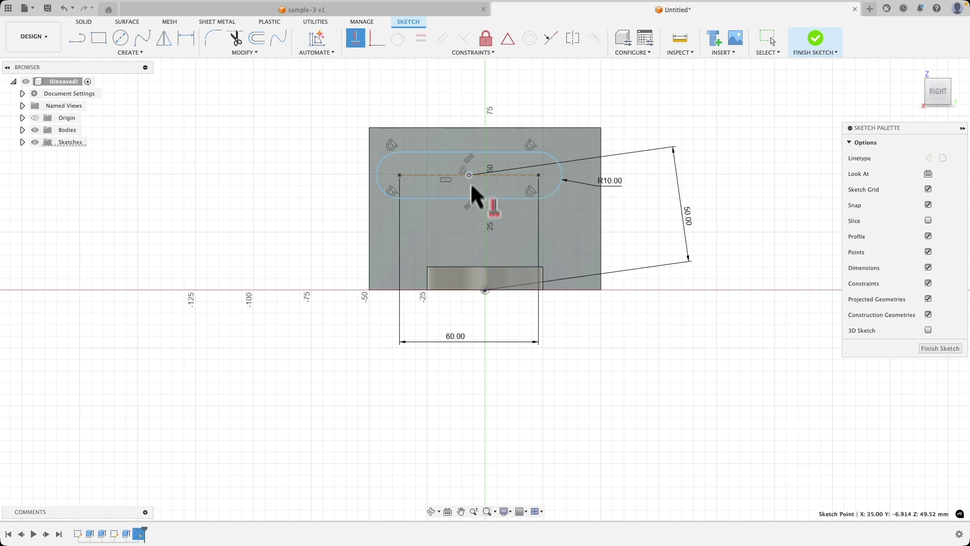
left_click(484, 290)
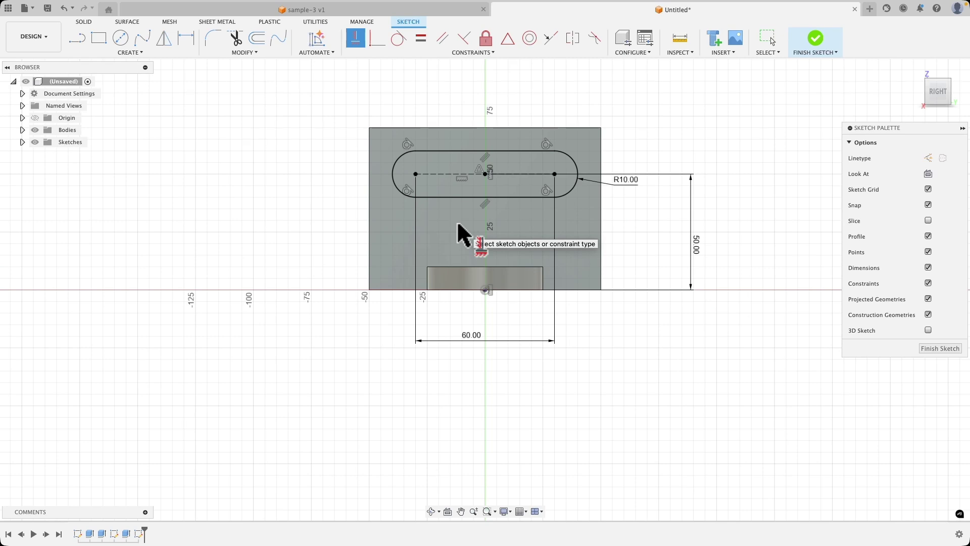
key("Escape")
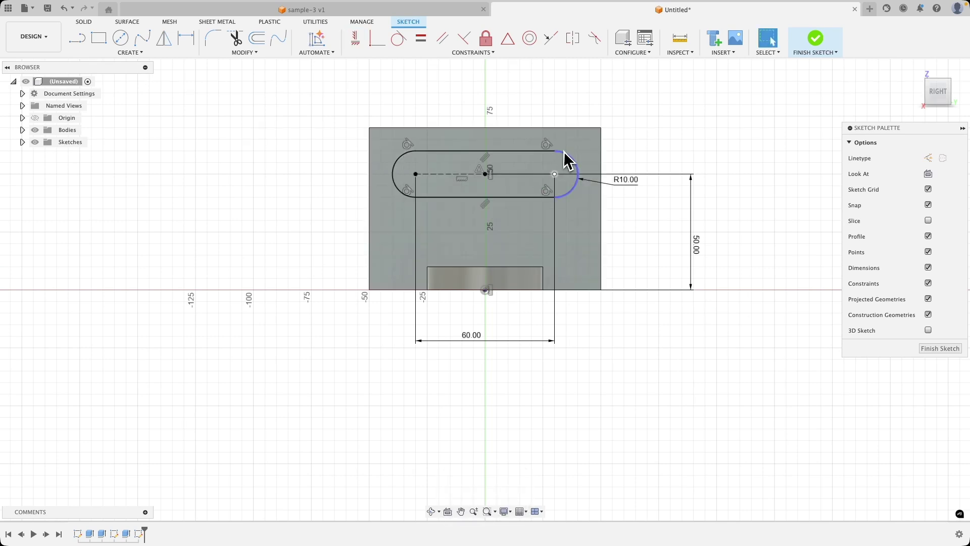
left_click(559, 157)
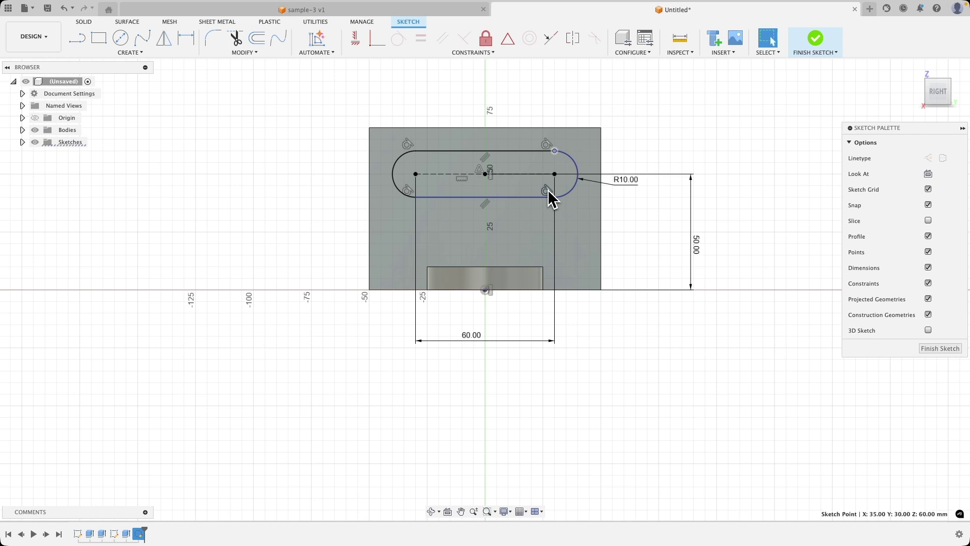
key("Escape")
left_click(940, 349)
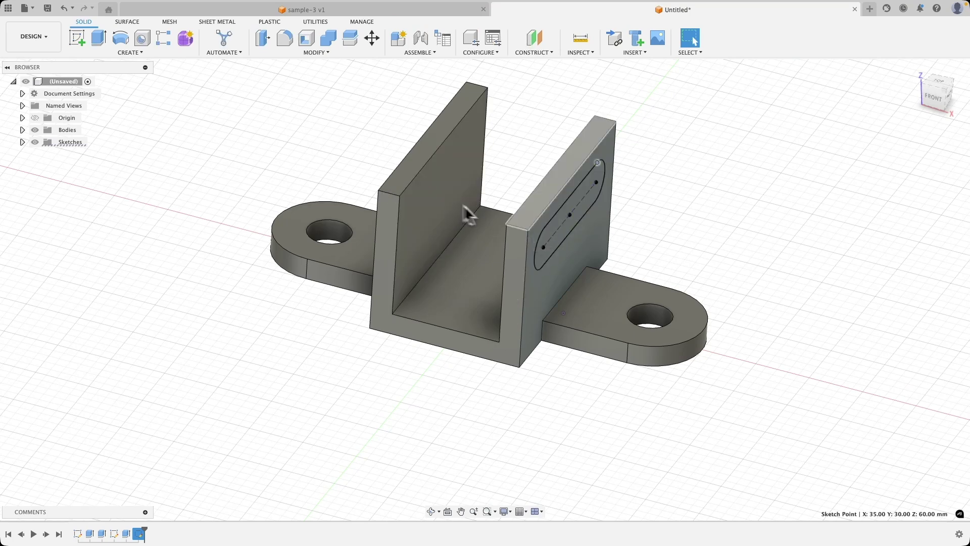
Extrude the slot profile as a cut with extent type All, going inward through both side walls.
left_click(556, 223)
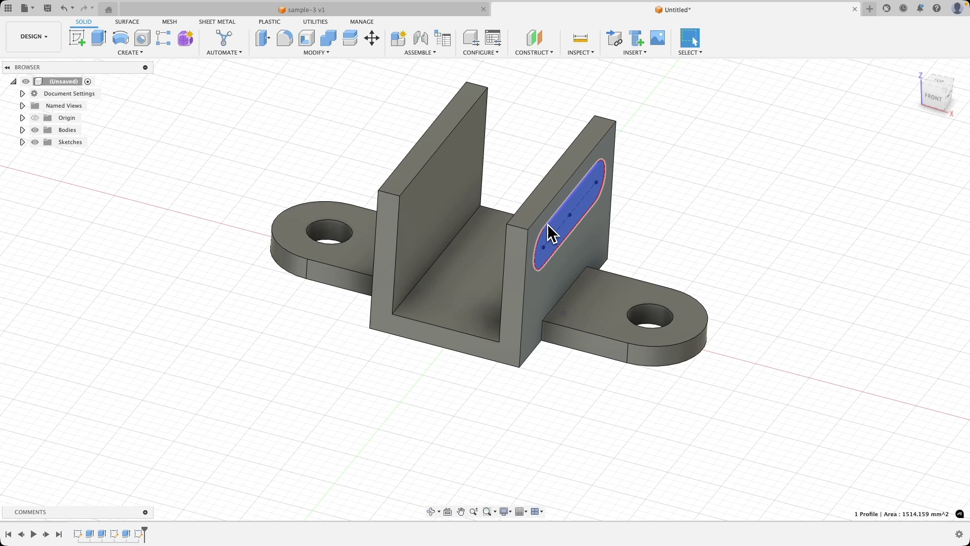
key("e")
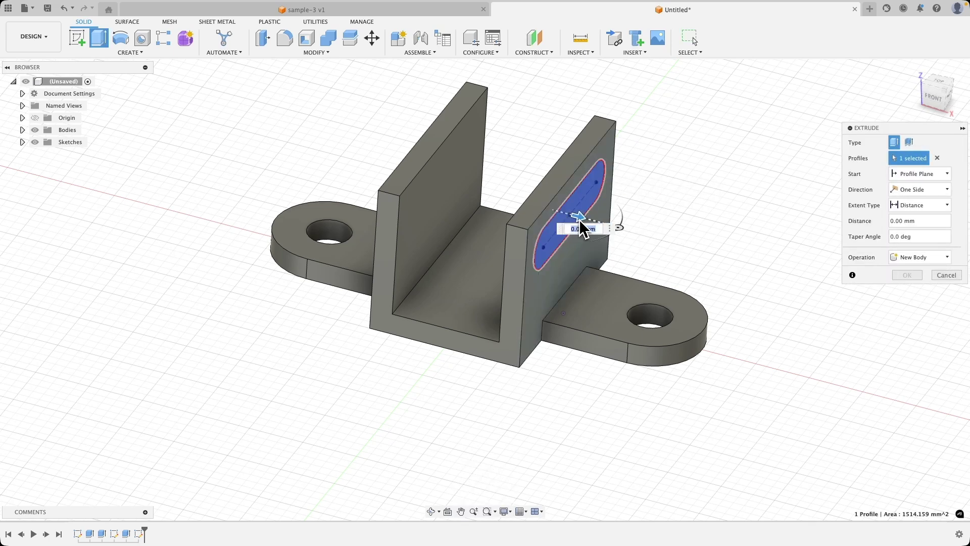
left_click_drag(577, 218, 373, 172)
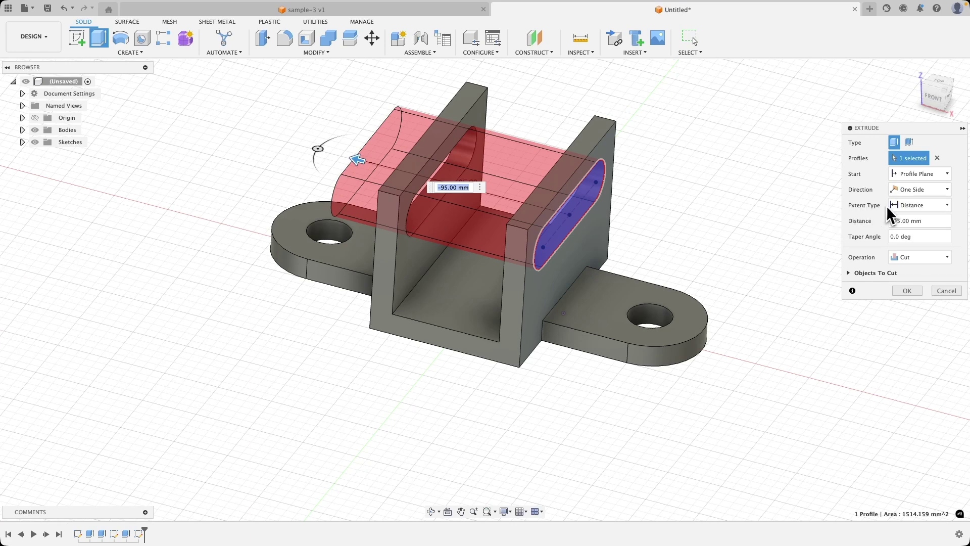
left_click(919, 205)
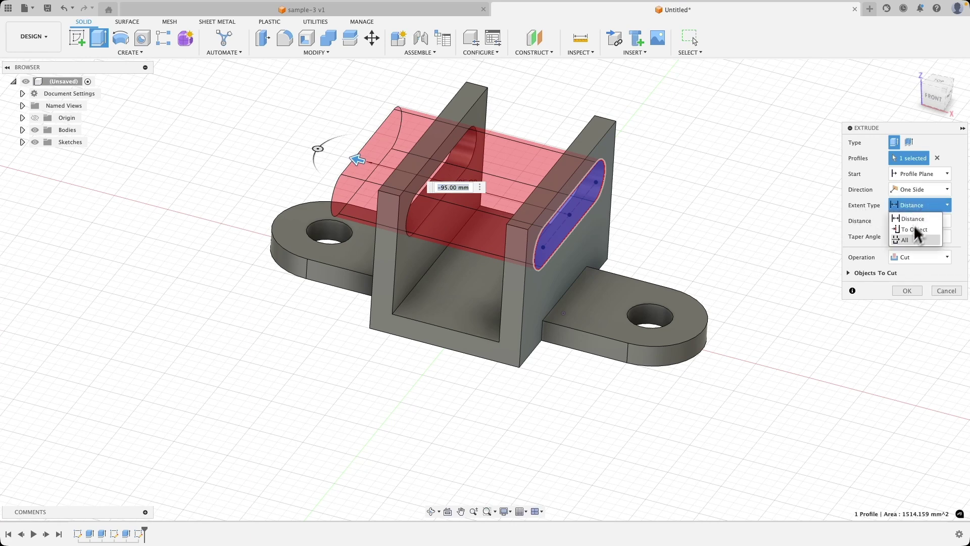
left_click(906, 242)
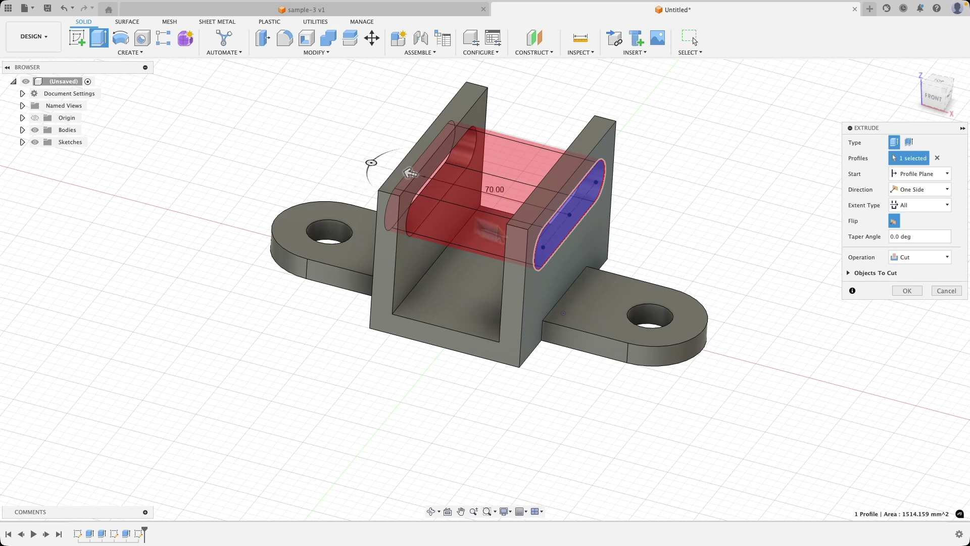
left_click(906, 290)
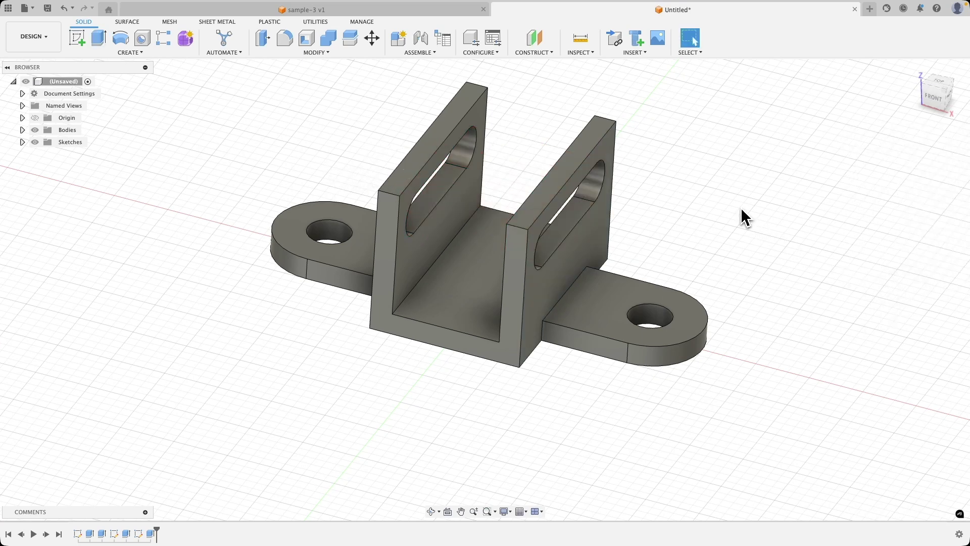
Fillet the four upper corner edges of the side walls and the four vertical edges where the ears meet the walls with a 15 mm radius.
scroll(742, 217, "left", 10, "shift")
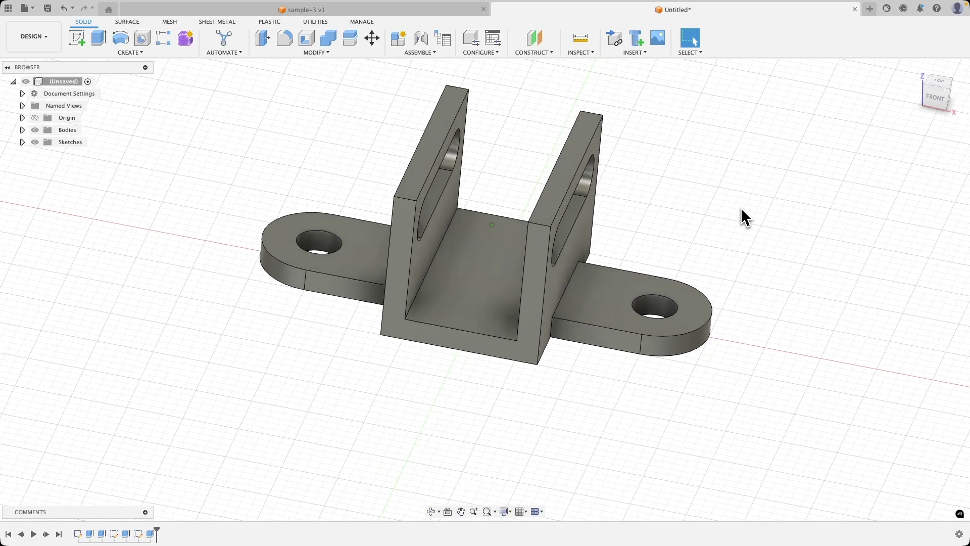
scroll(743, 218, "left", 10, "shift")
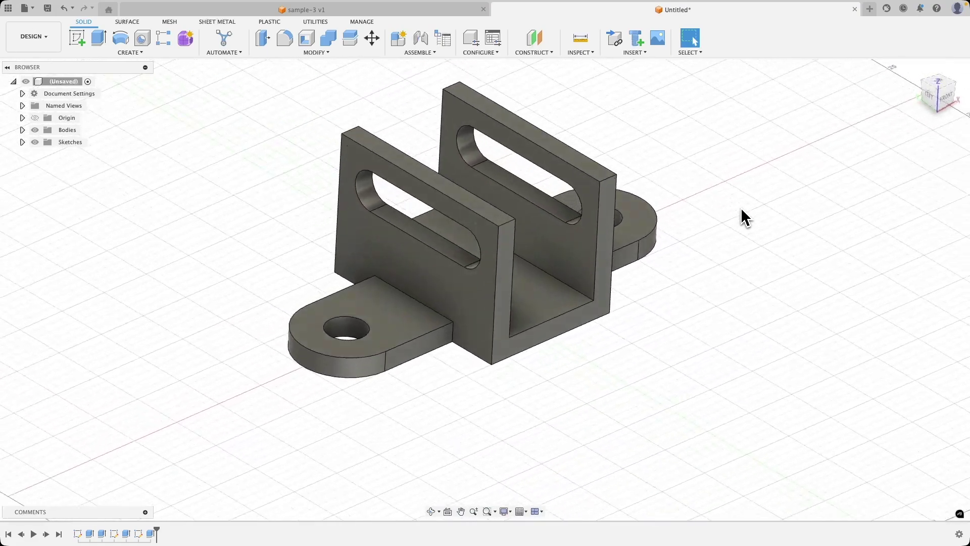
left_click(284, 42)
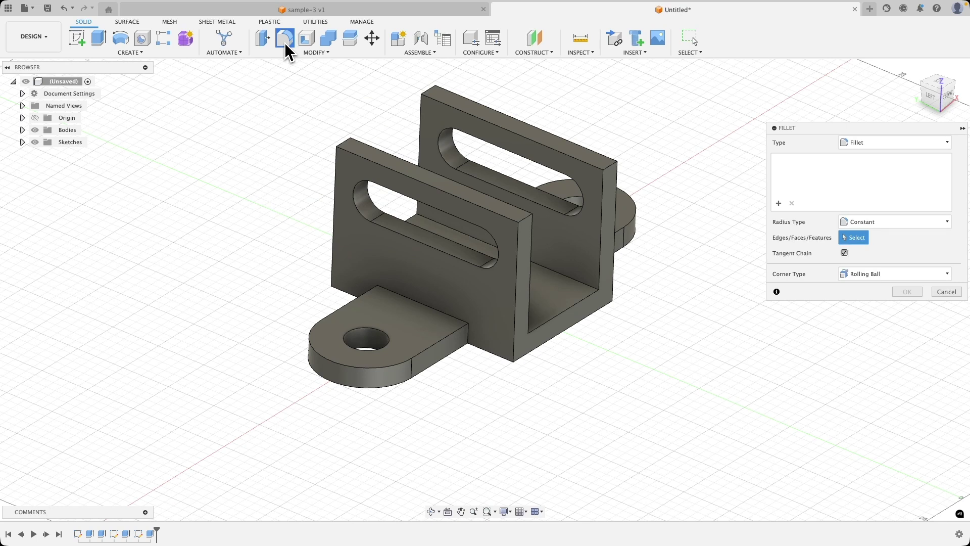
left_click(527, 223)
left_click(610, 165)
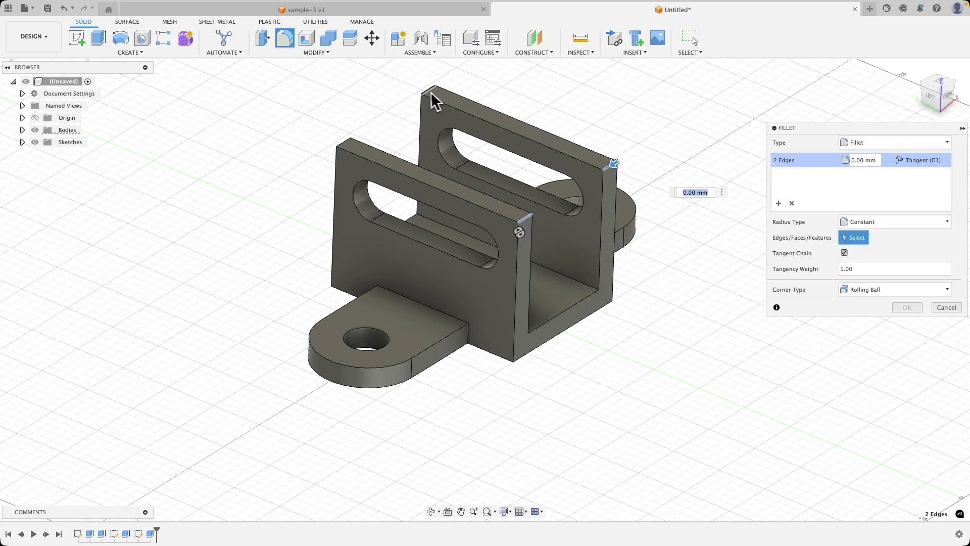
left_click(430, 91)
left_click(341, 143)
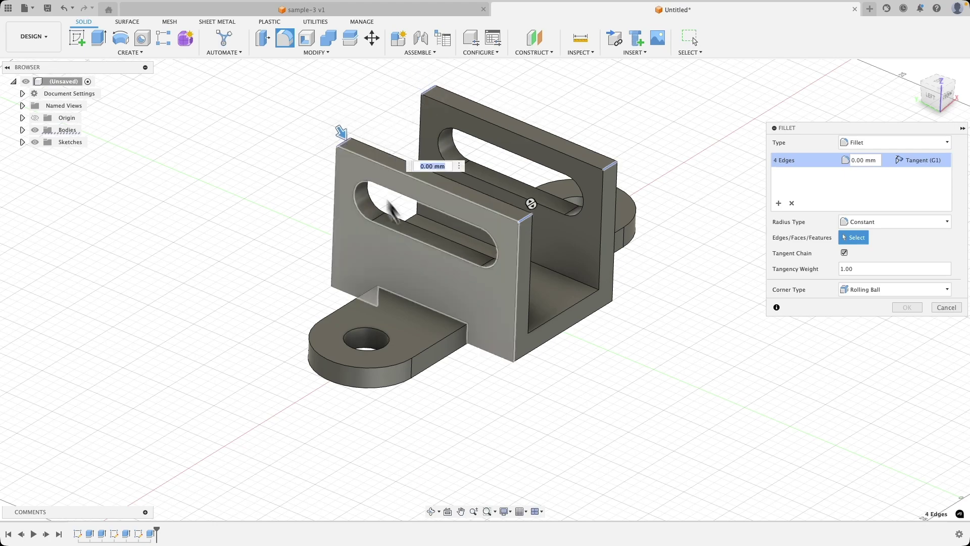
left_click(462, 335)
middle_click_drag(463, 335, 439, 338, "shift")
left_click(468, 317)
left_click(451, 323)
left_click(435, 326)
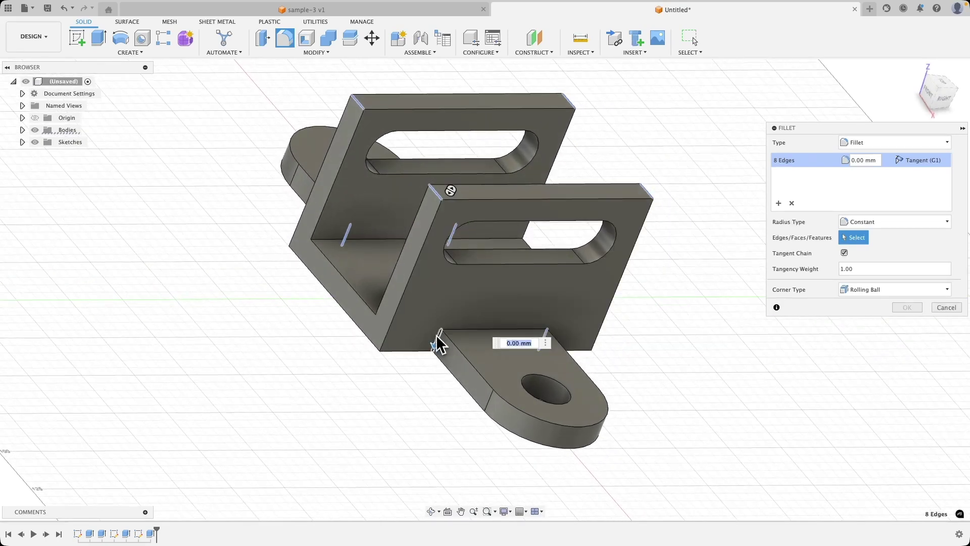
left_click_drag(437, 340, 434, 356)
middle_click_drag(434, 356, 437, 357, "shift")
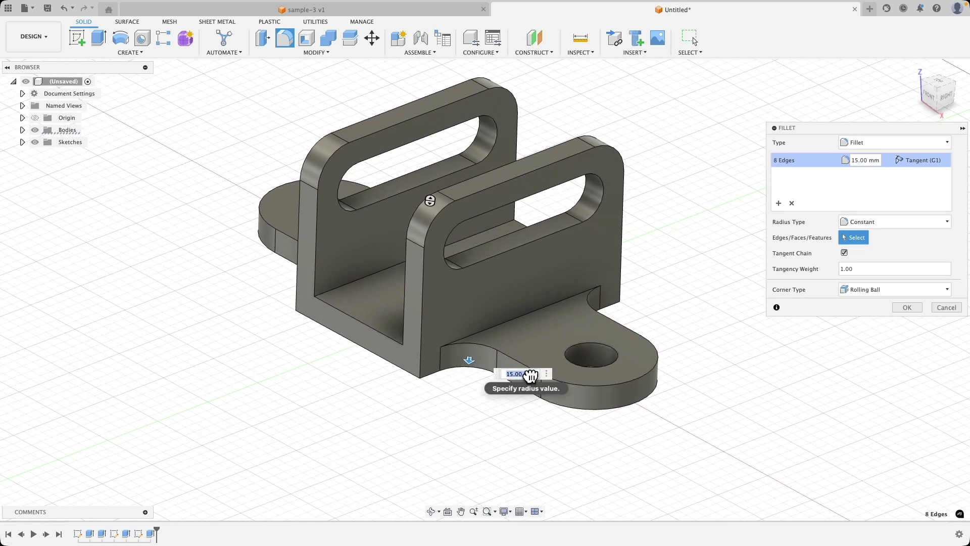
left_click(914, 309)
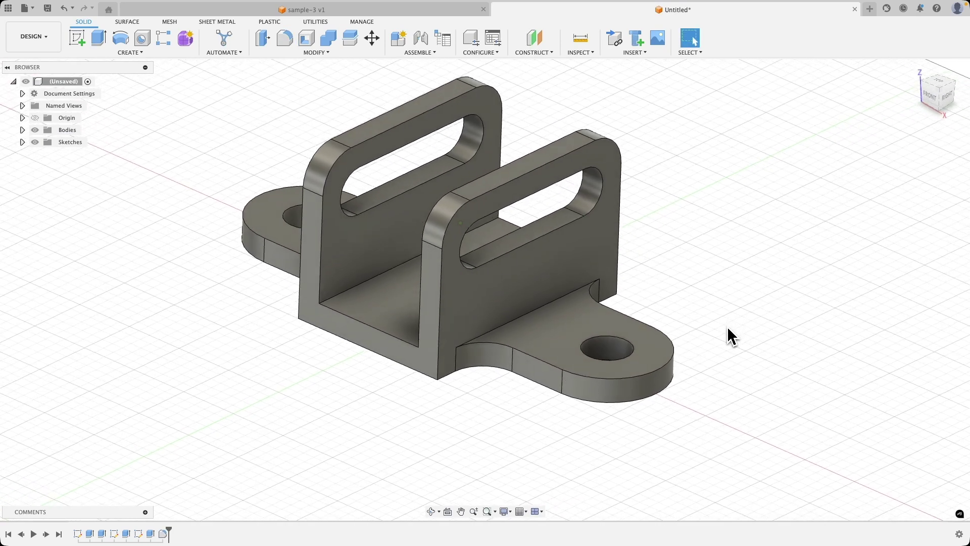